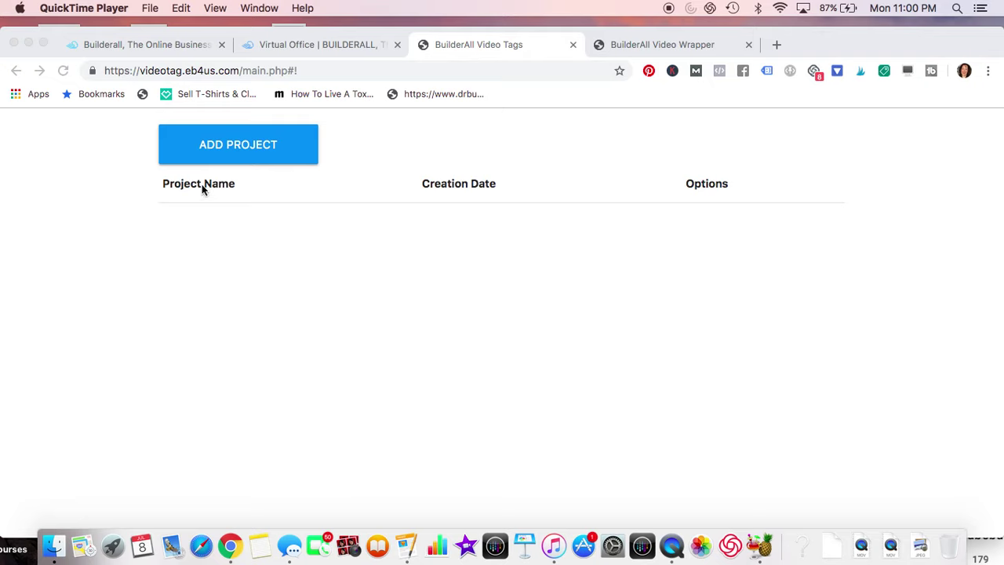
Step: Bring Chrome to the front to reach the empty BuilderAll Video Tags project list
{"action": "left_click", "coordinate": [228, 151]}
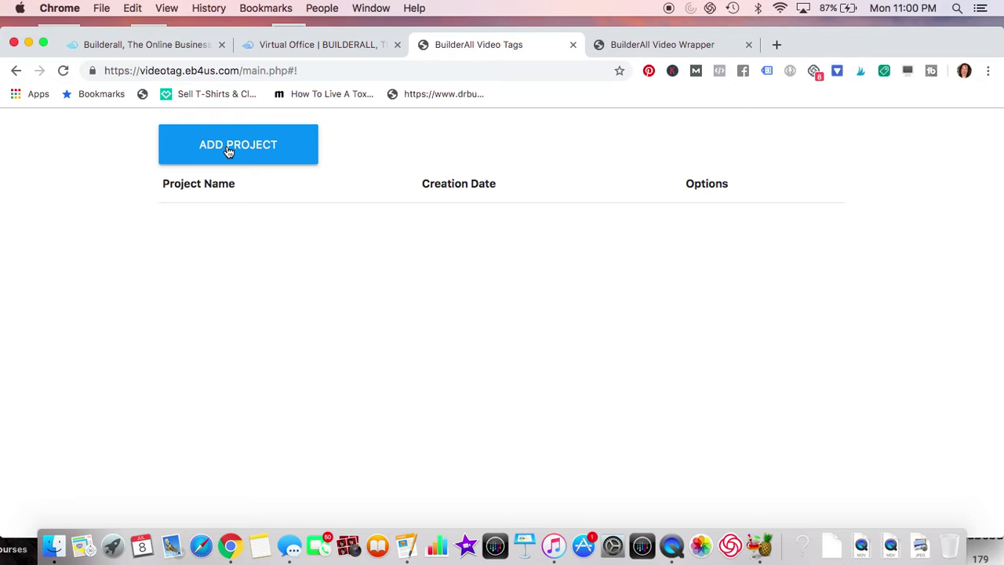
Step: Start a new project named 'Cruise Ship'
{"action": "left_click", "coordinate": [227, 151]}
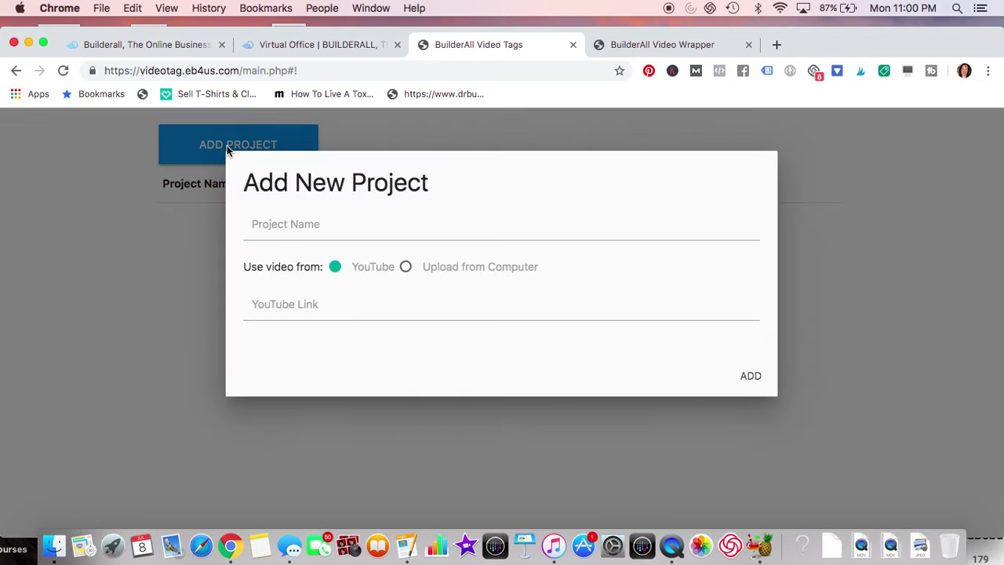
{"action": "left_click", "coordinate": [306, 227]}
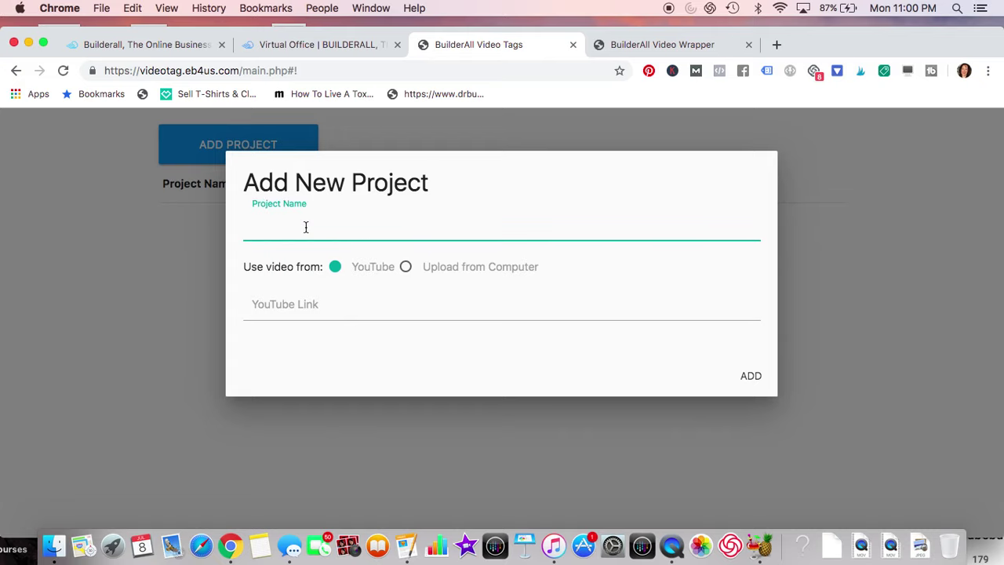
{"action": "type", "text": "Cruise Ship"}
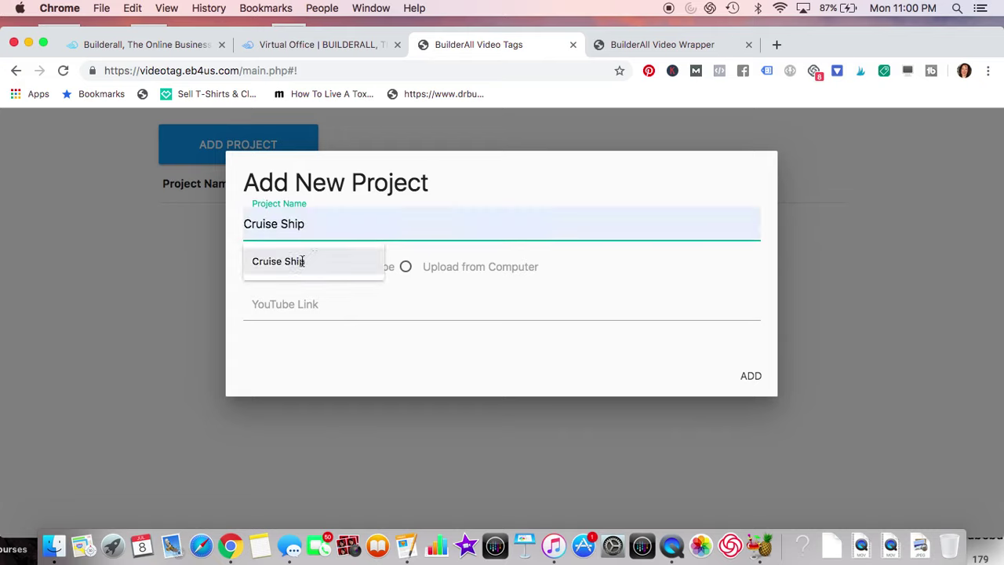
{"action": "left_click", "coordinate": [295, 267]}
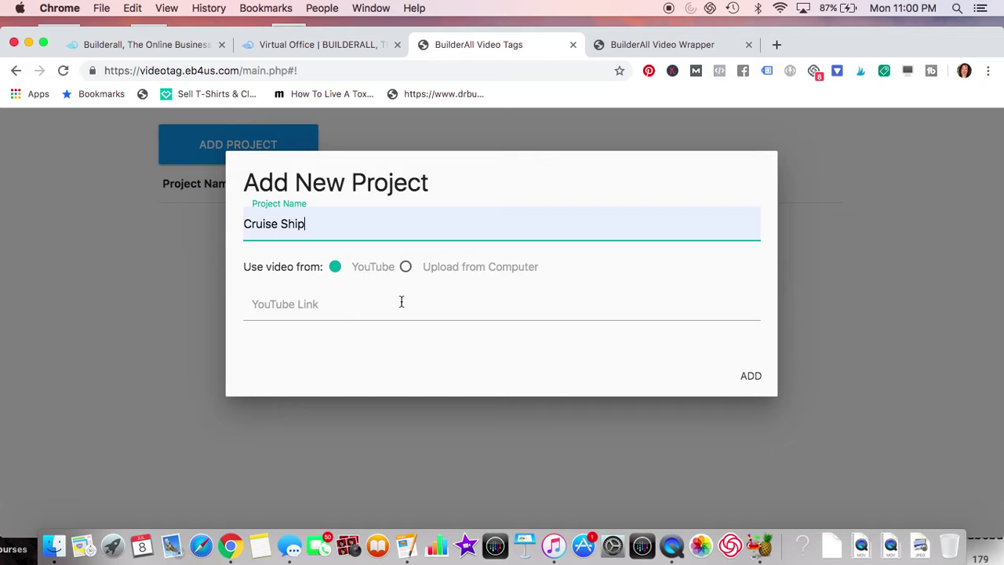
Step: Attach the local video 'Hong Kong - 2849 (1).mp4' uploaded from the computer
{"action": "left_click", "coordinate": [406, 268]}
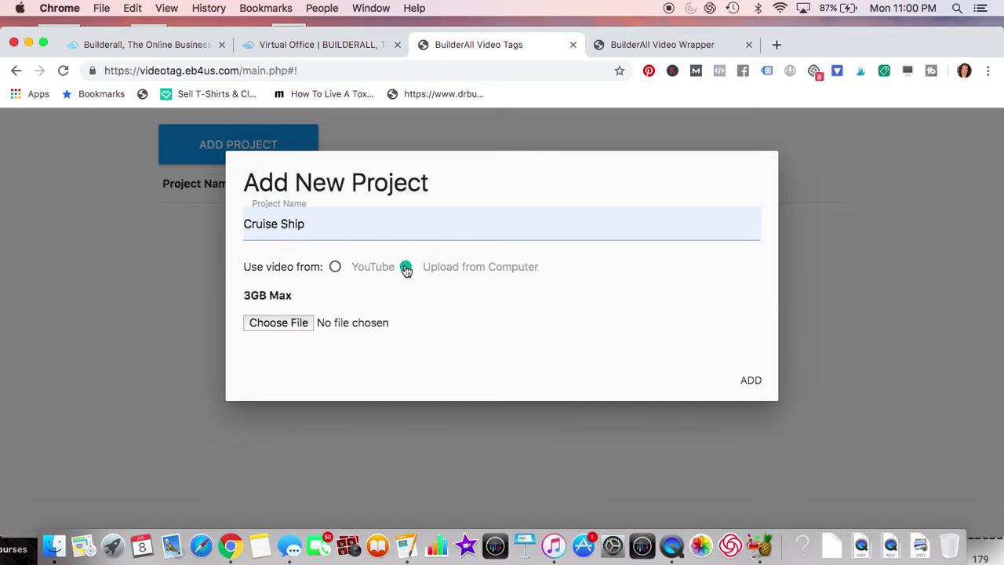
{"action": "left_click", "coordinate": [267, 322]}
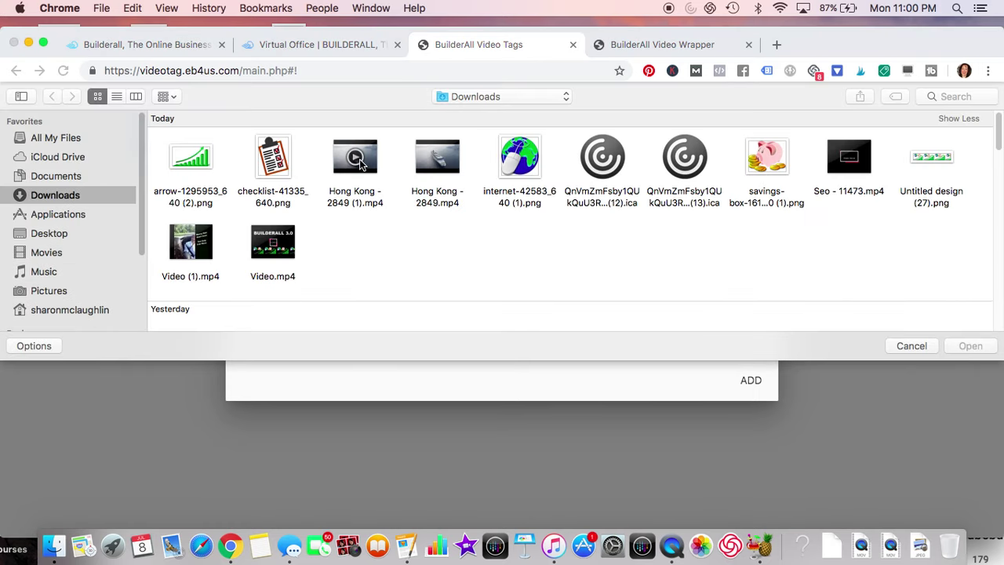
{"action": "left_click", "coordinate": [357, 159]}
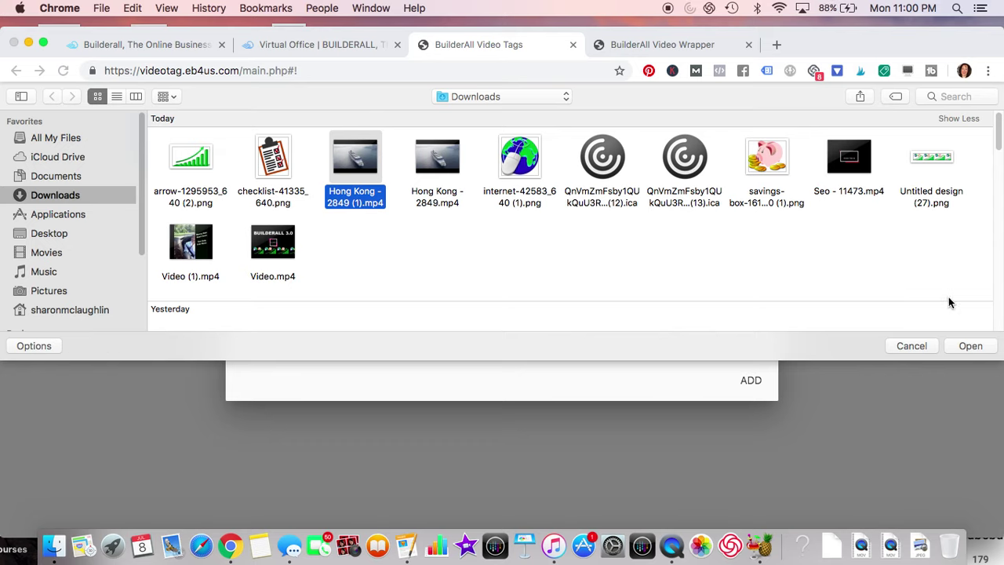
{"action": "left_click", "coordinate": [971, 346]}
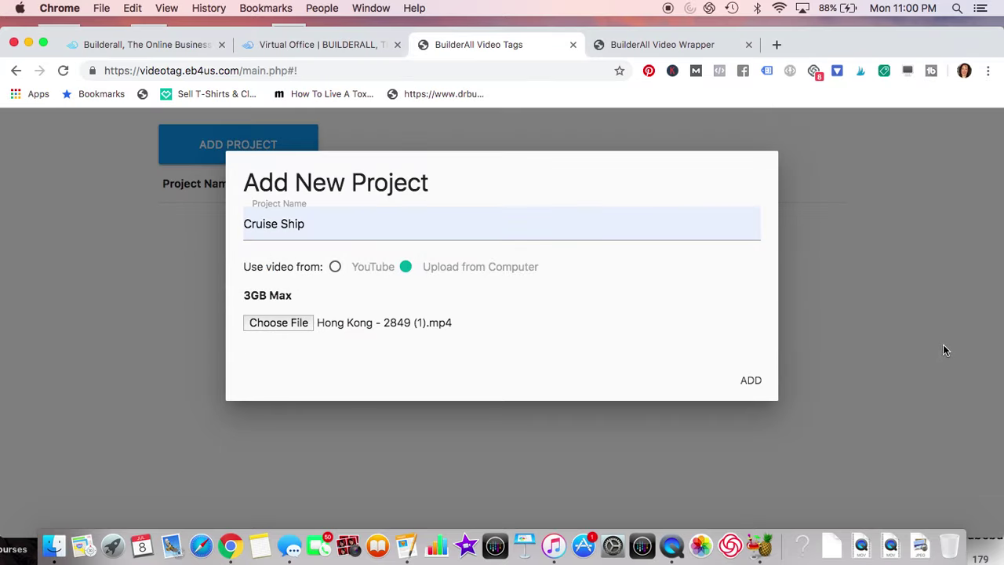
Step: Create the Cruise Ship project with its uploaded video and open it in the editor
{"action": "left_click", "coordinate": [747, 368]}
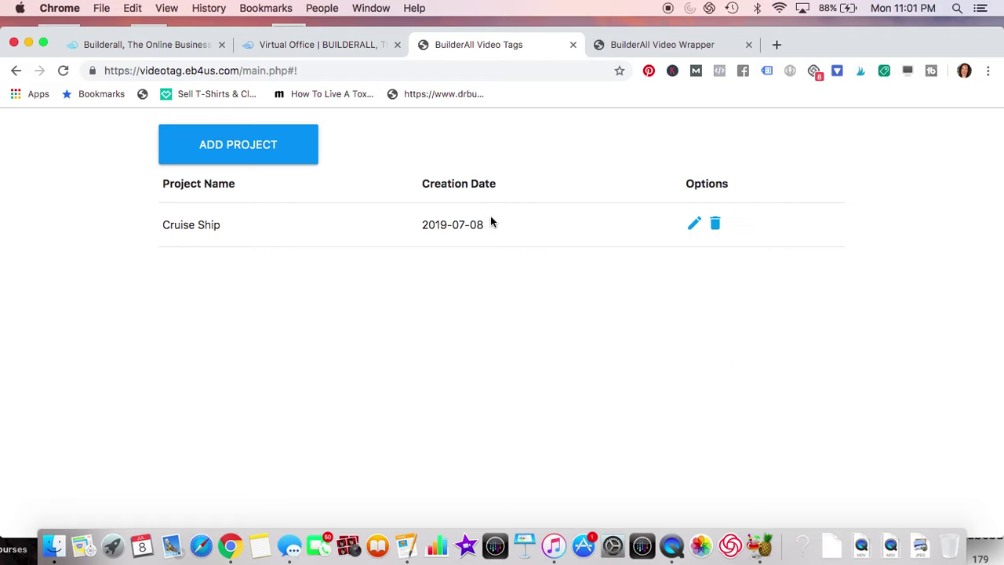
{"action": "left_click", "coordinate": [695, 225]}
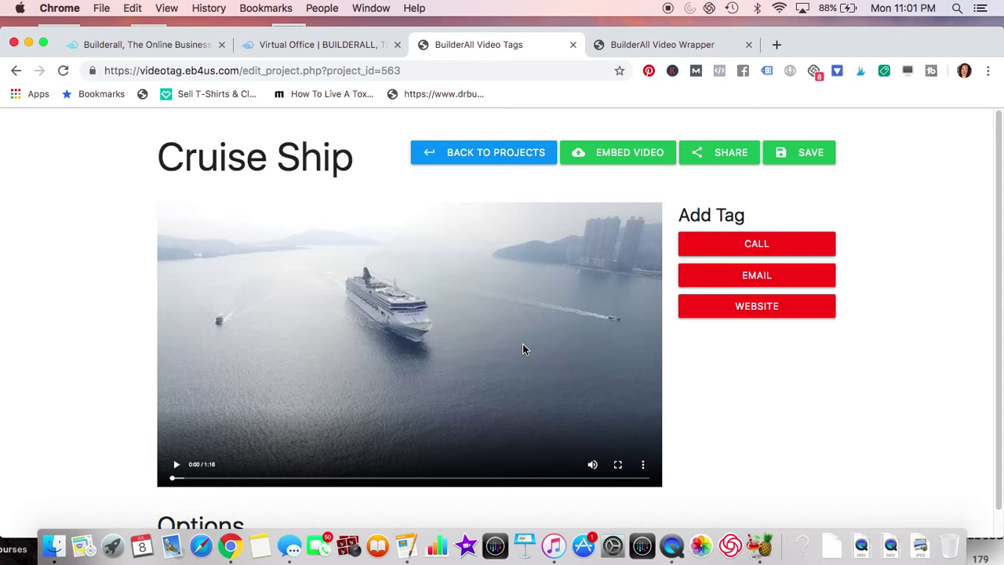
{"action": "scroll", "coordinate": [523, 346], "scroll_direction": "down", "scroll_amount": 1}
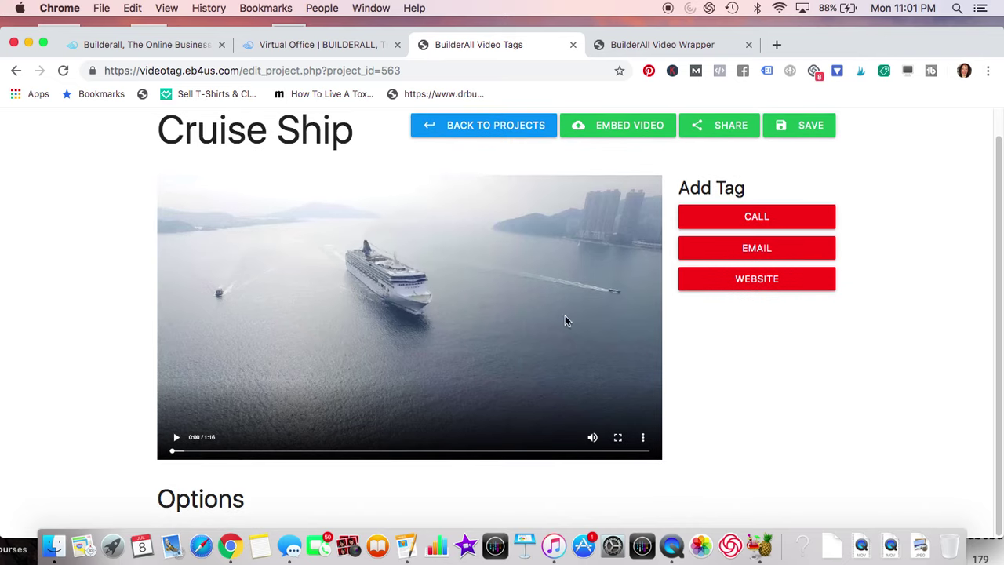
{"action": "left_click", "coordinate": [731, 218]}
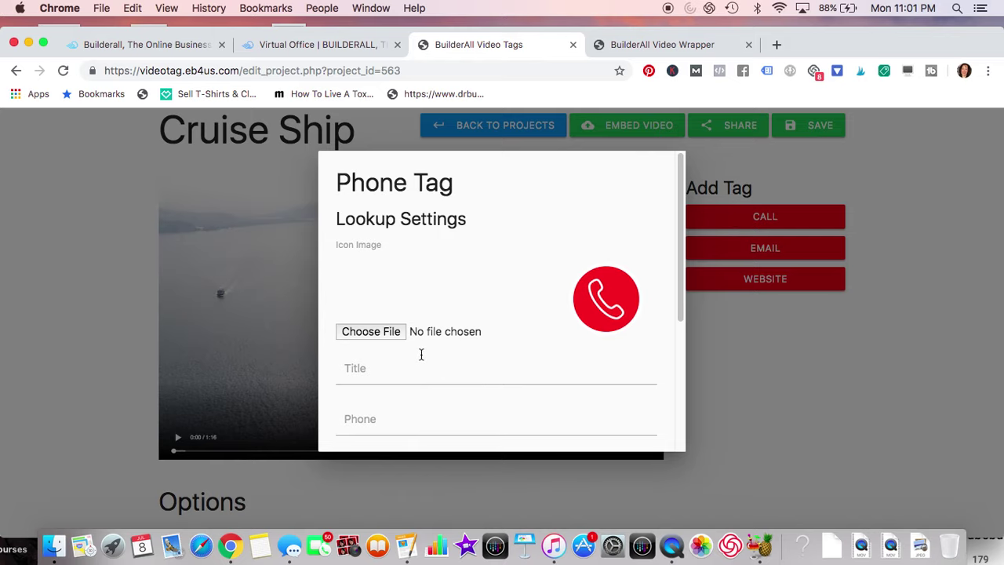
{"action": "left_click", "coordinate": [377, 368]}
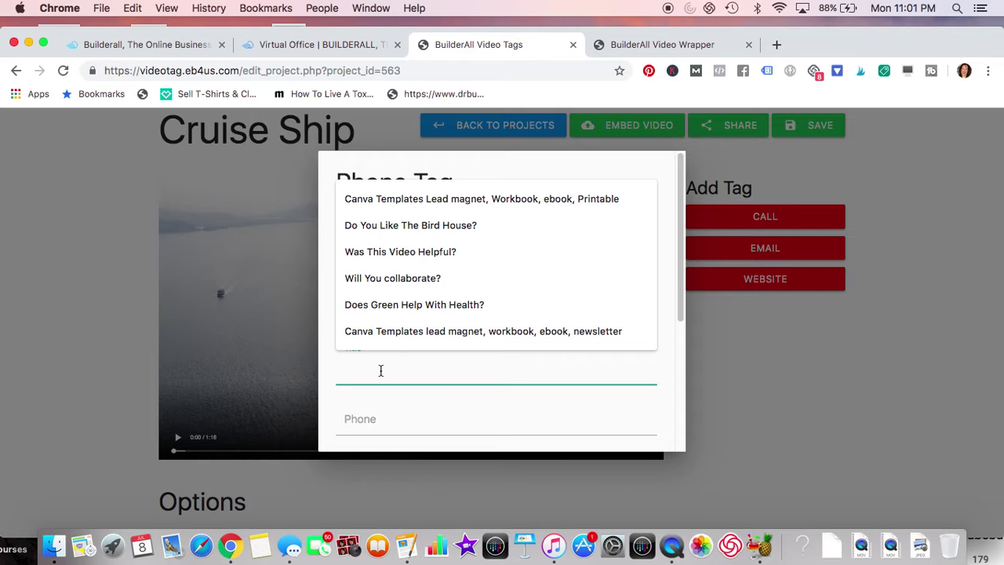
{"action": "type", "text": "Call Me"}
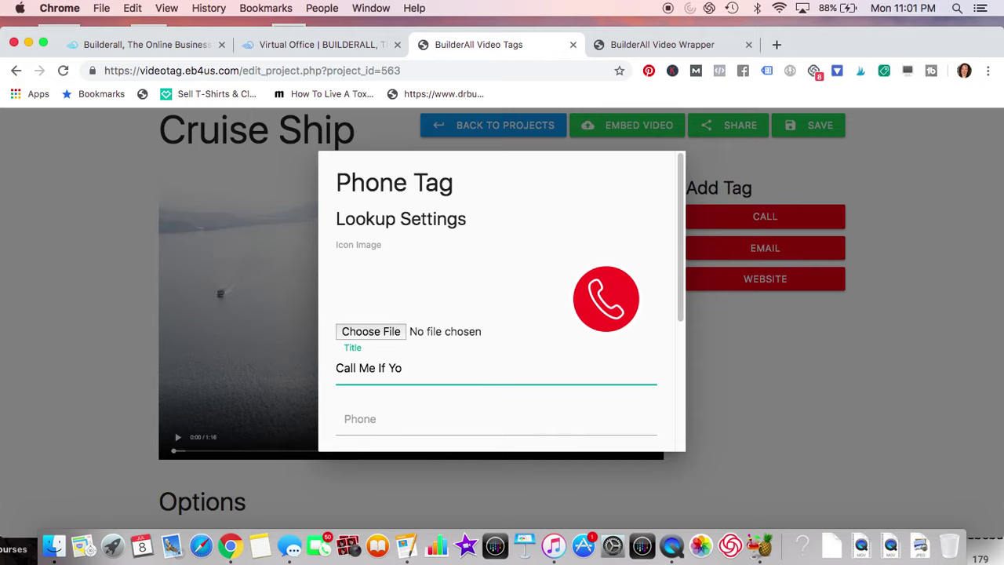
{"action": "left_click", "coordinate": [348, 417]}
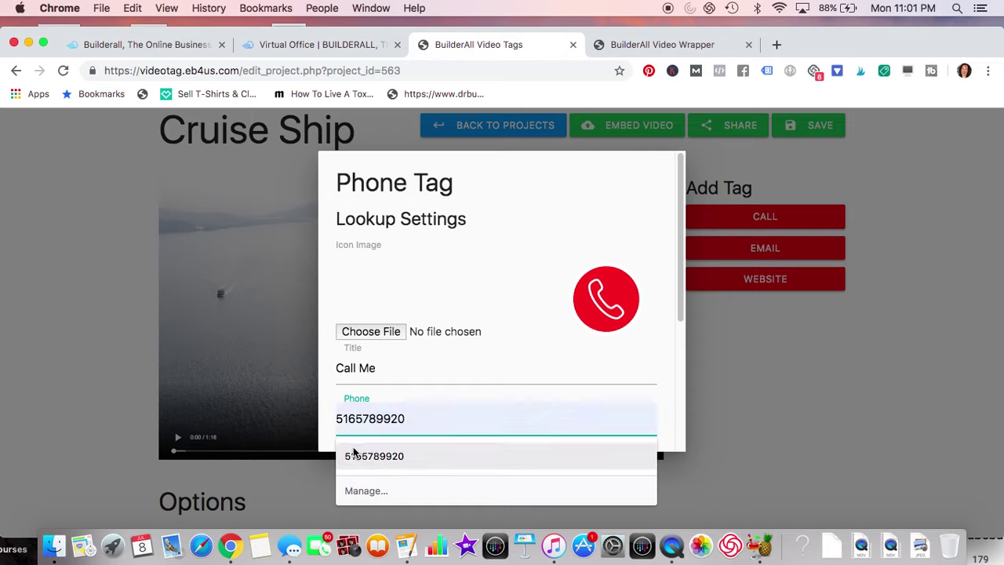
{"action": "left_click", "coordinate": [357, 456]}
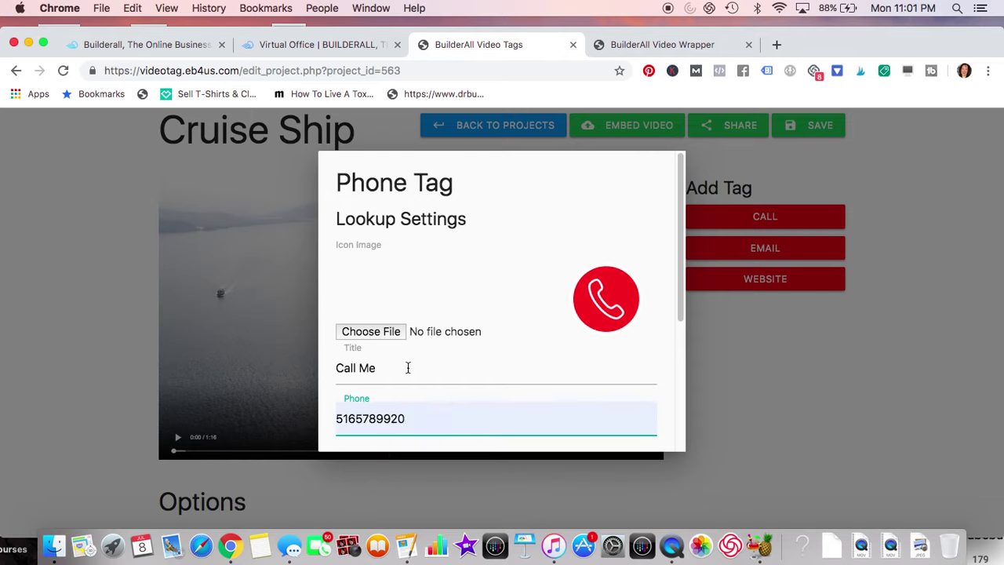
Step: Time the Call Me tag to start at 5 seconds for 5 seconds and place it
{"action": "scroll", "coordinate": [475, 332], "scroll_direction": "down", "scroll_amount": 3}
{"action": "scroll", "coordinate": [476, 332], "scroll_direction": "down", "scroll_amount": 2}
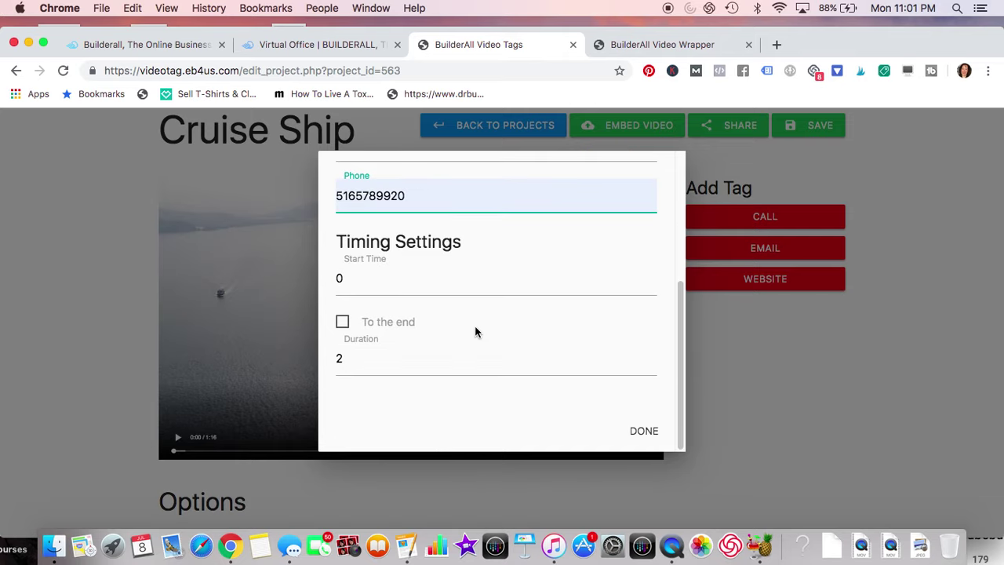
{"action": "mouse_move", "coordinate": [494, 280]}
{"action": "left_click", "coordinate": [344, 278]}
{"action": "type", "text": "5"}
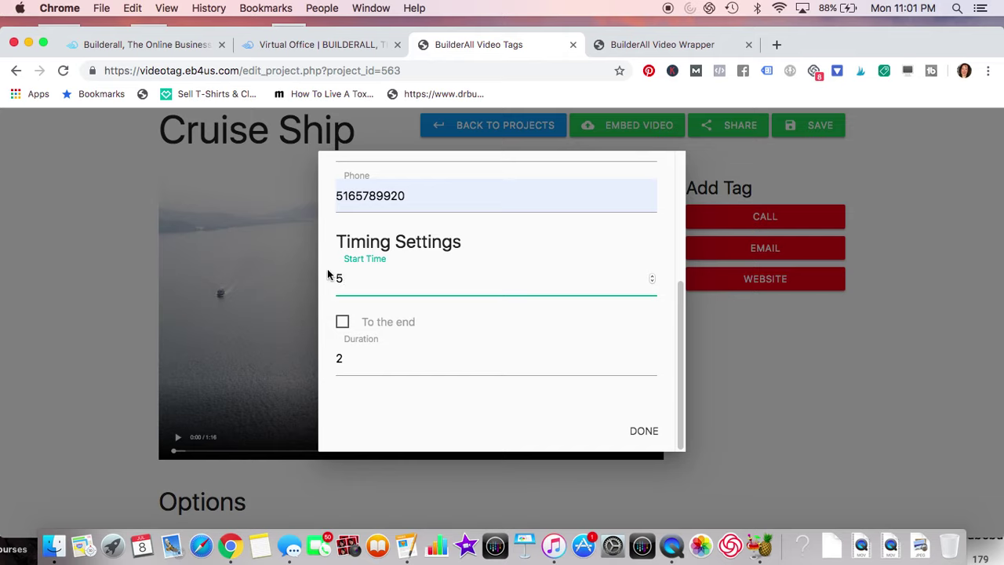
{"action": "mouse_move", "coordinate": [496, 359]}
{"action": "left_click", "coordinate": [347, 360]}
{"action": "type", "text": "5"}
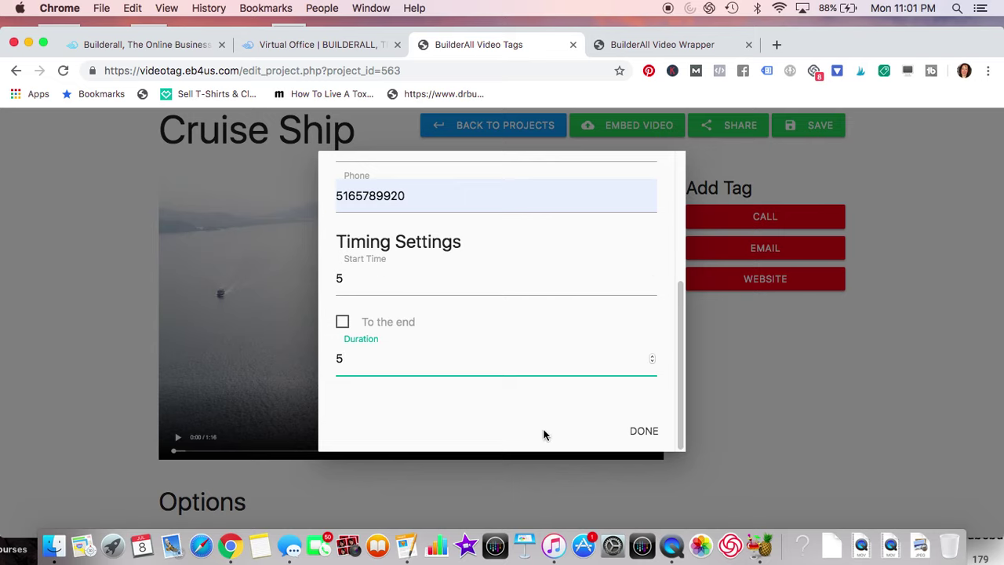
{"action": "left_click", "coordinate": [649, 433]}
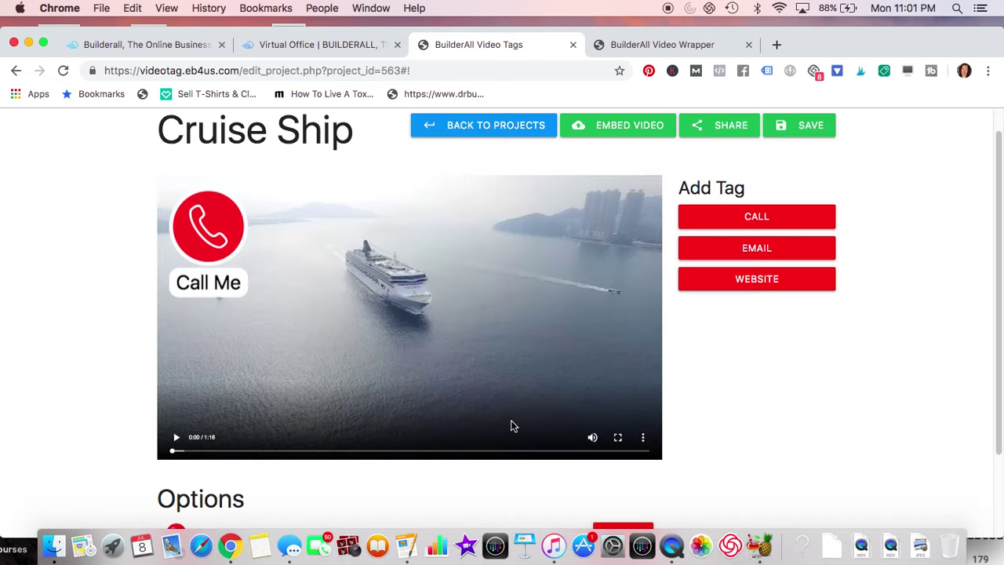
Step: Play the video to check the Call Me tag shows from about 5 to 11 seconds
{"action": "scroll", "coordinate": [510, 422], "scroll_direction": "down", "scroll_amount": 3}
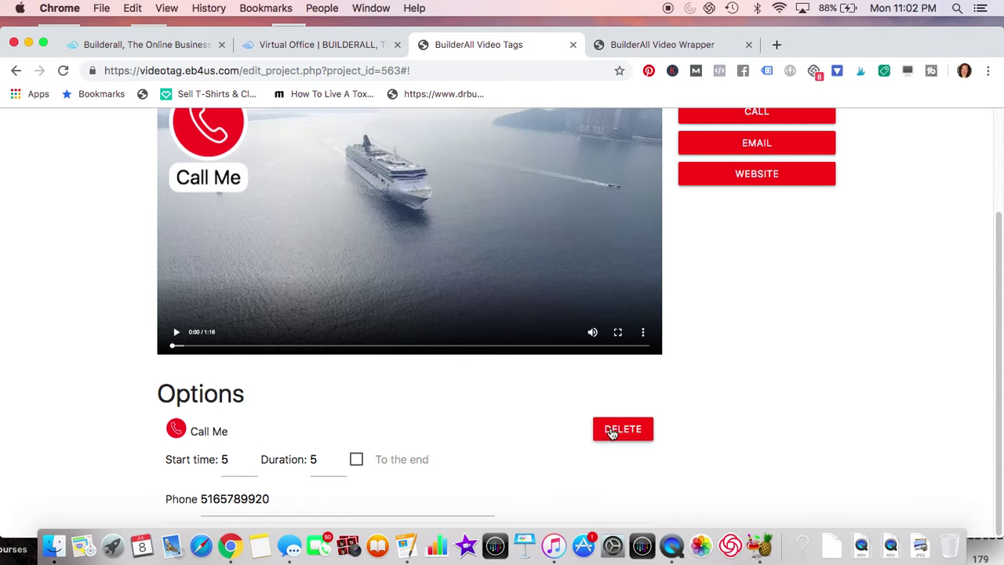
{"action": "scroll", "coordinate": [752, 380], "scroll_direction": "up", "scroll_amount": 2}
{"action": "scroll", "coordinate": [751, 380], "scroll_direction": "up", "scroll_amount": 1}
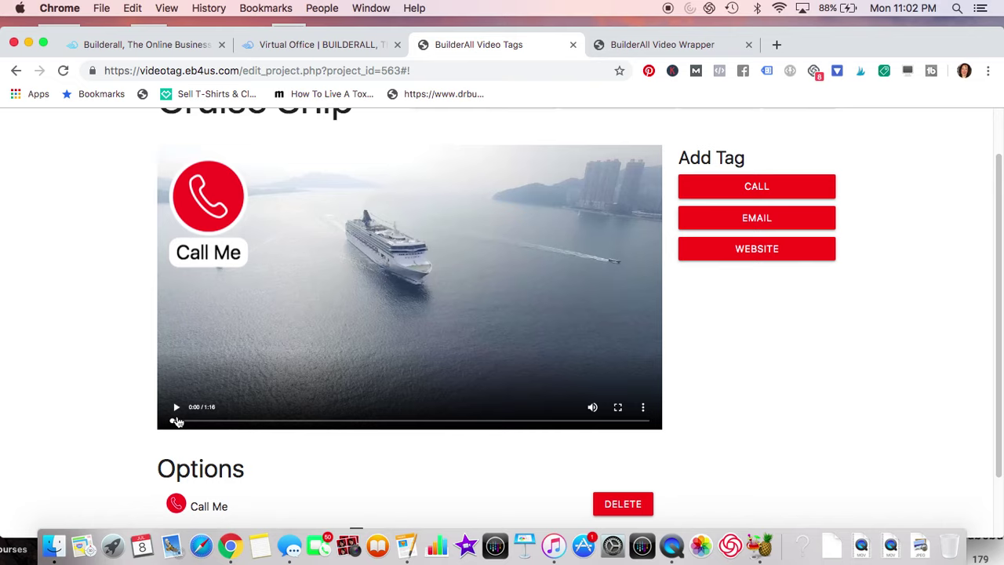
{"action": "left_click", "coordinate": [171, 424]}
{"action": "left_click", "coordinate": [182, 425]}
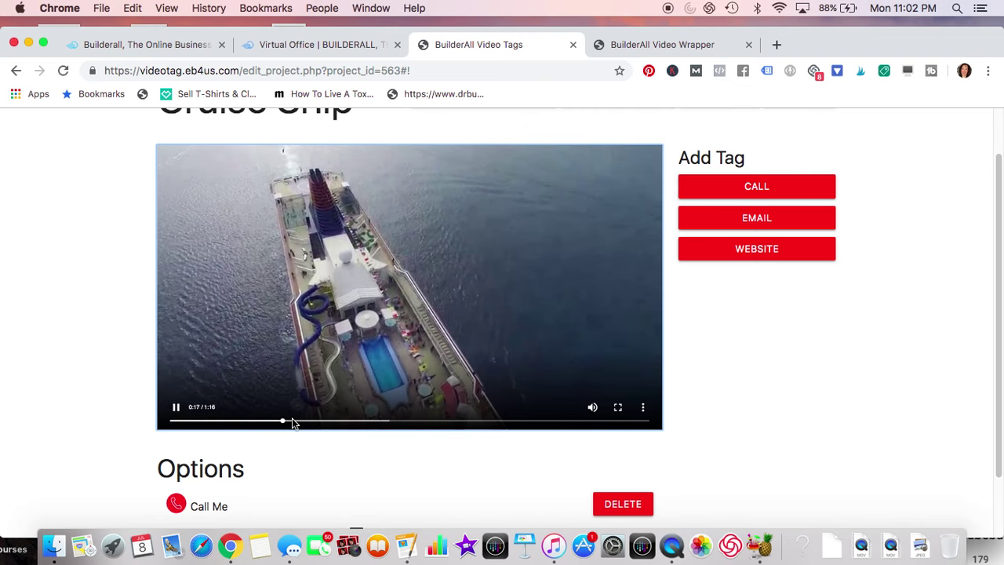
Step: Start an email tag titled 'Email Me' with the suggested contact address
{"action": "left_click", "coordinate": [747, 218]}
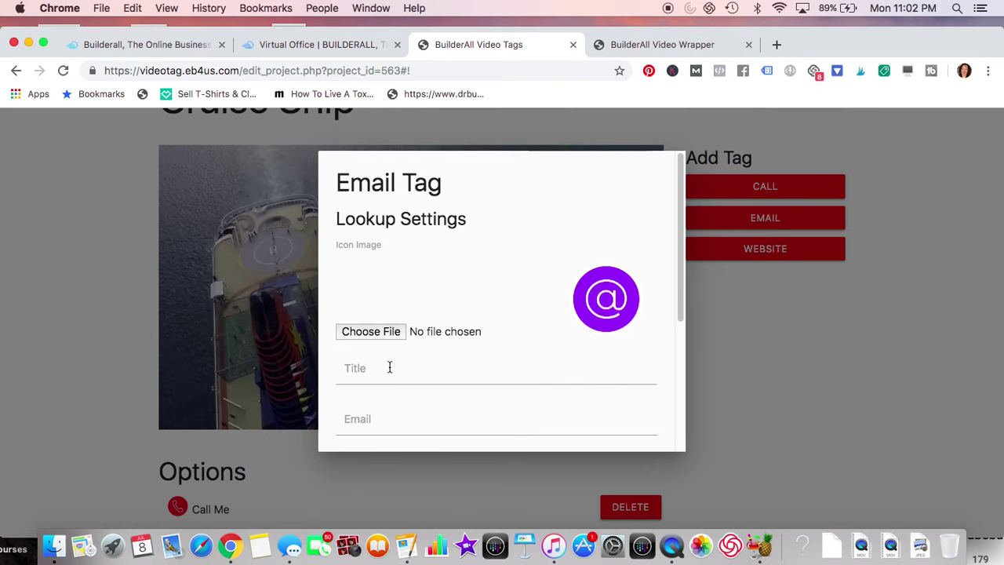
{"action": "left_click", "coordinate": [391, 367]}
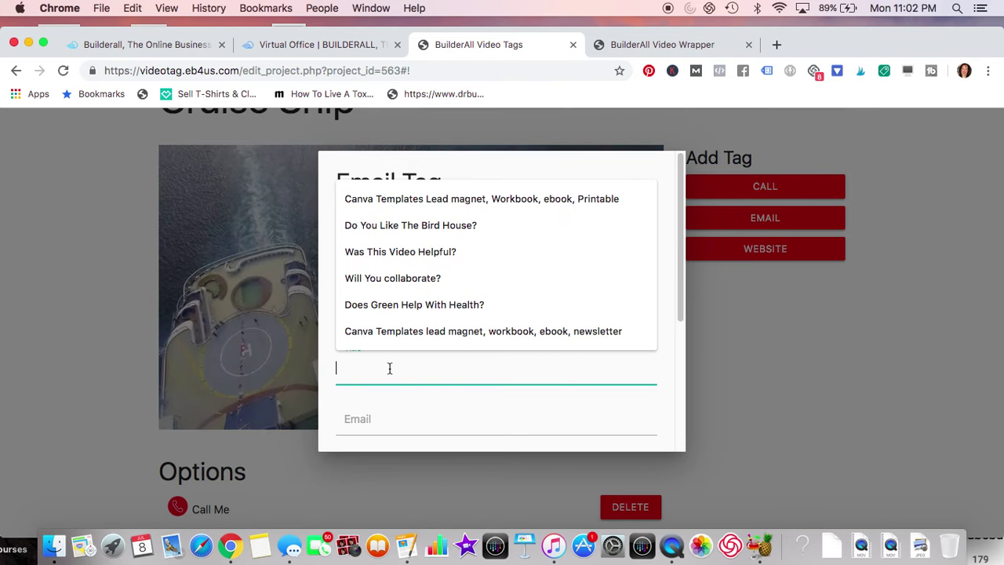
{"action": "type", "text": "Email"}
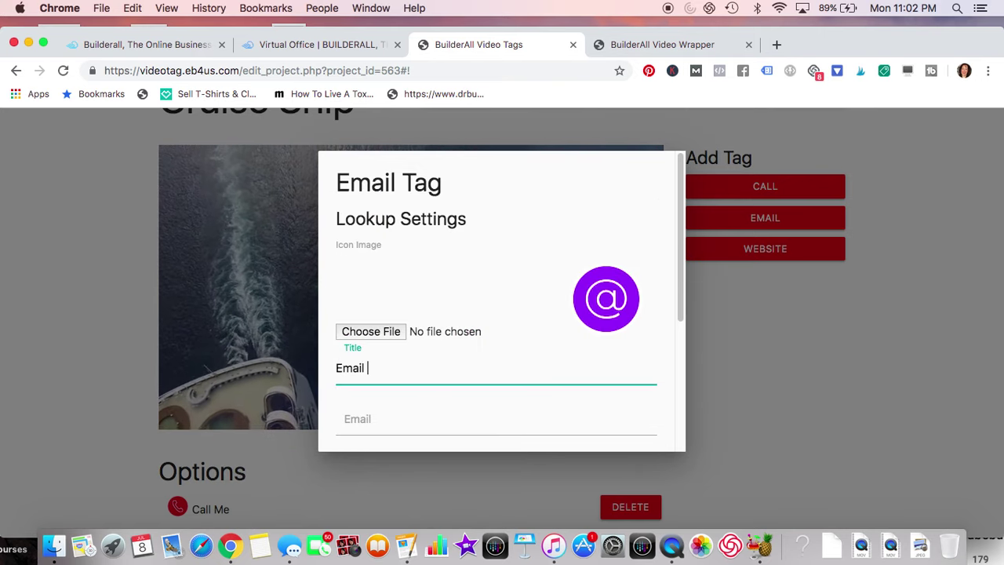
{"action": "type", "text": " Me"}
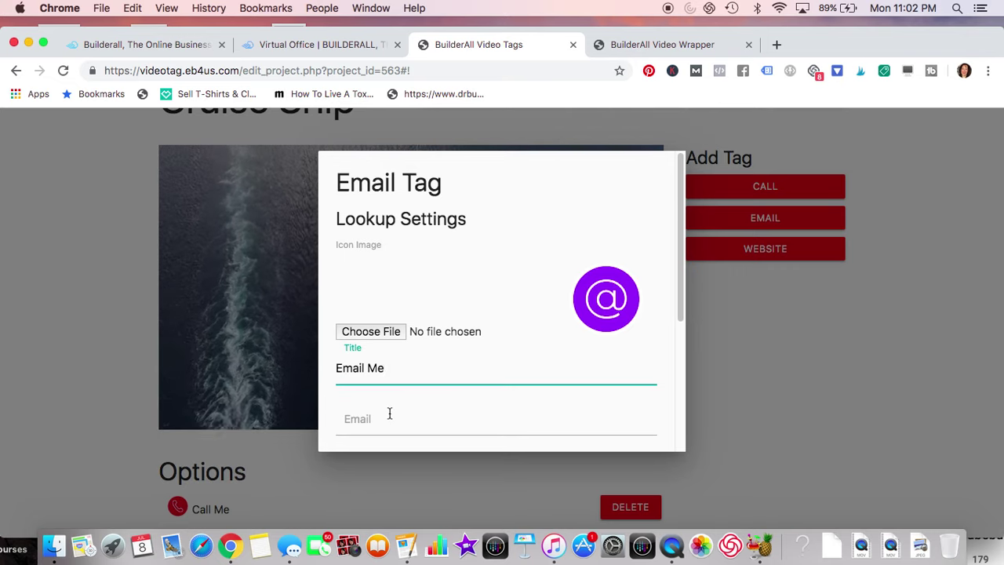
{"action": "left_click", "coordinate": [392, 419]}
{"action": "left_click", "coordinate": [401, 456]}
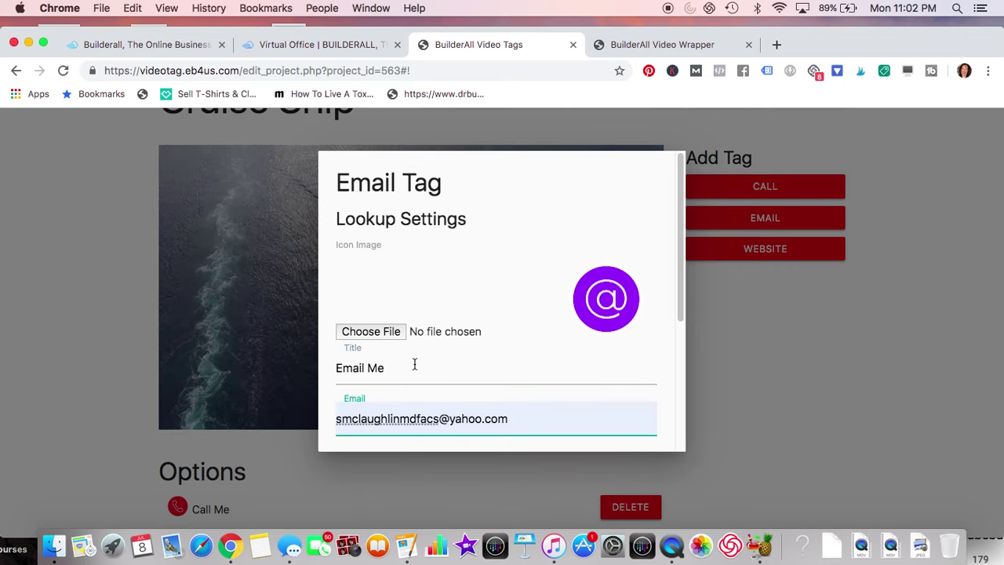
Step: Time the Email Me tag from 15 seconds for 5 seconds and save it
{"action": "scroll", "coordinate": [408, 357], "scroll_direction": "down", "scroll_amount": 1}
{"action": "scroll", "coordinate": [408, 355], "scroll_direction": "down", "scroll_amount": 2}
{"action": "scroll", "coordinate": [408, 357], "scroll_direction": "down", "scroll_amount": 3}
{"action": "scroll", "coordinate": [409, 355], "scroll_direction": "down", "scroll_amount": 1}
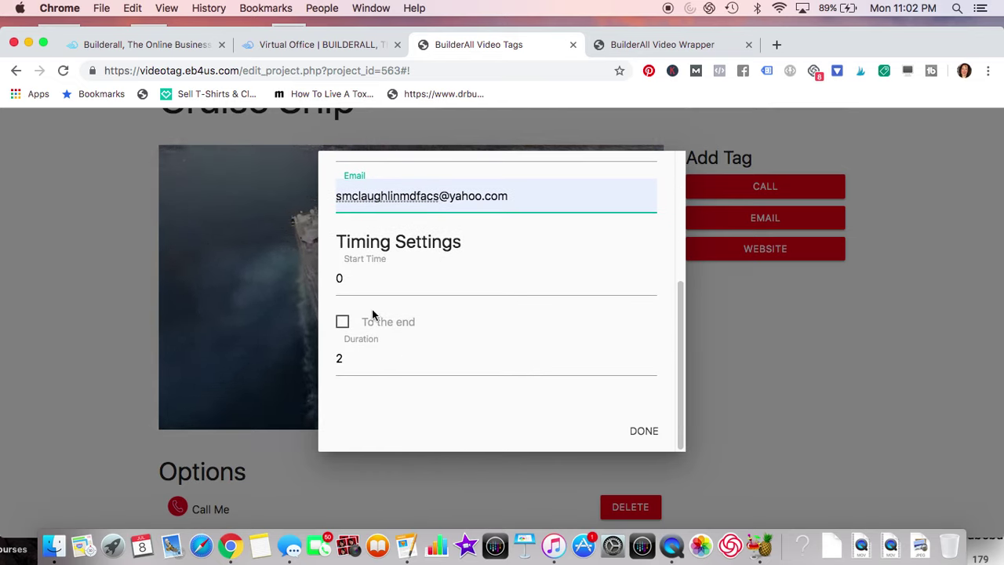
{"action": "left_click", "coordinate": [352, 279]}
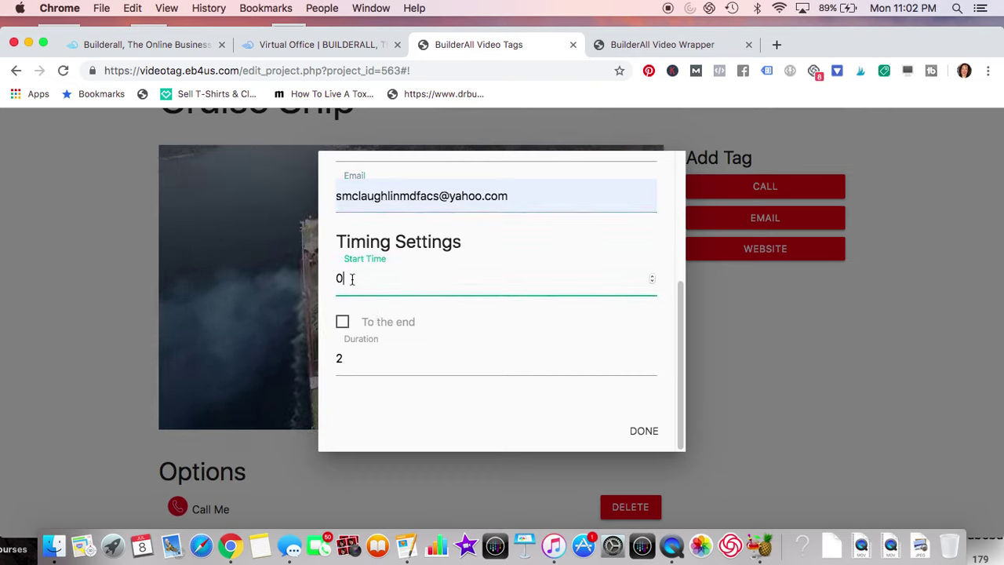
{"action": "key", "text": "BackSpace"}
{"action": "type", "text": "1"}
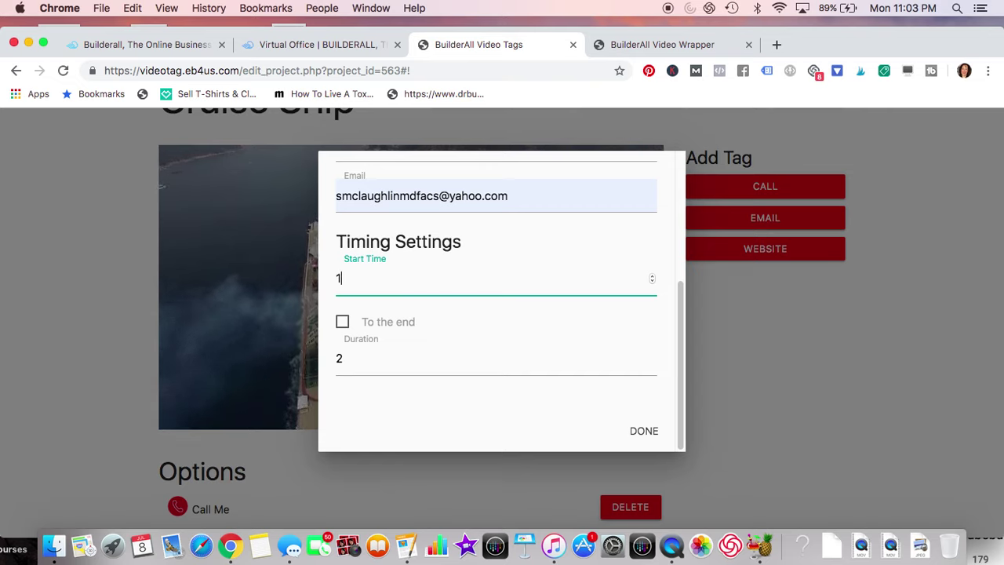
{"action": "type", "text": "5"}
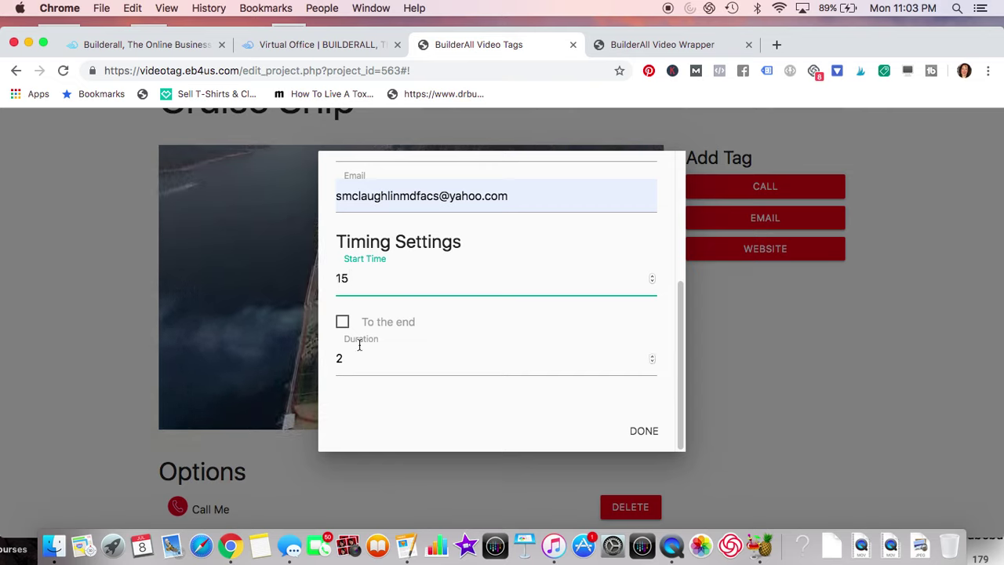
{"action": "left_click", "coordinate": [361, 362]}
{"action": "key", "text": "BackSpace"}
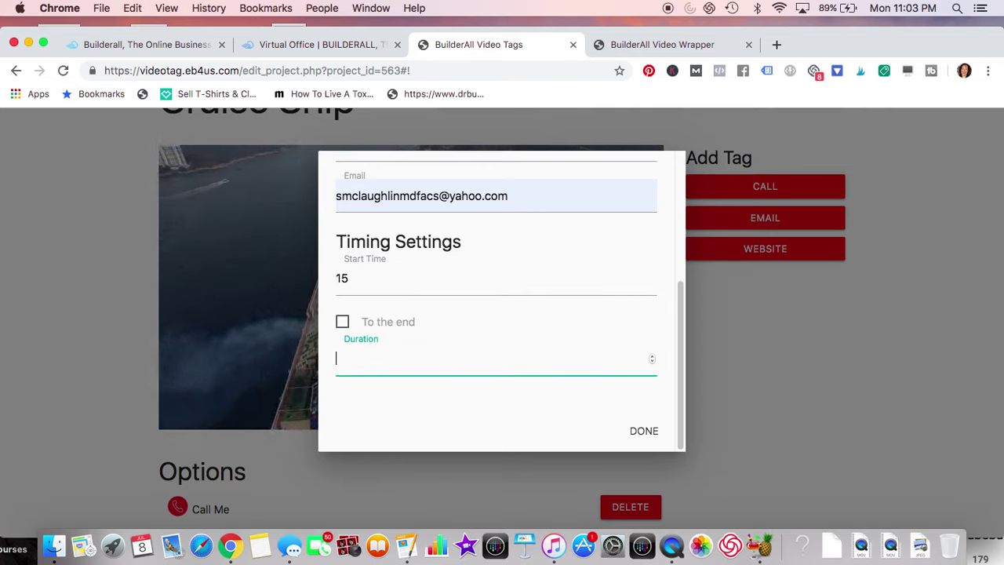
{"action": "type", "text": "5"}
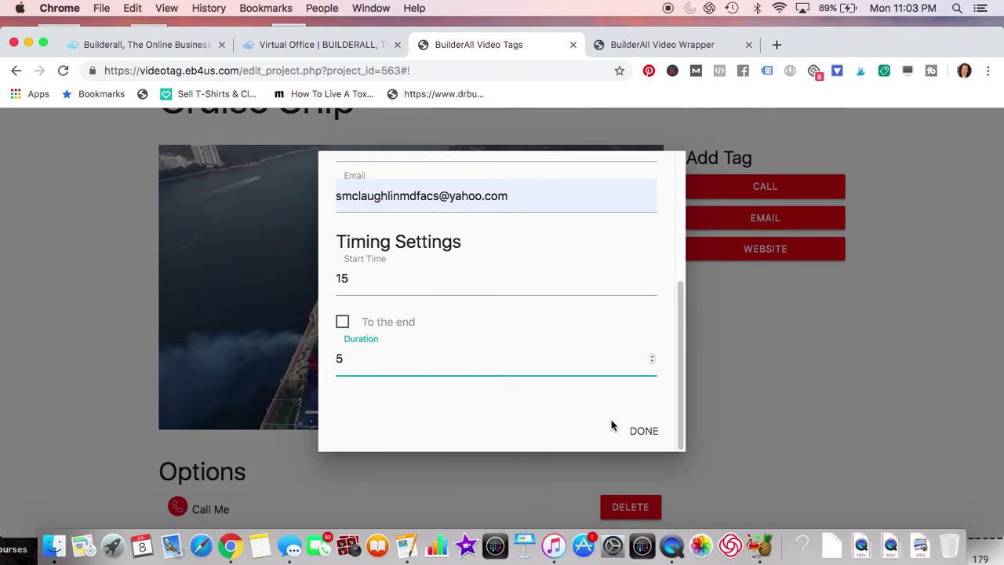
{"action": "left_click", "coordinate": [644, 433]}
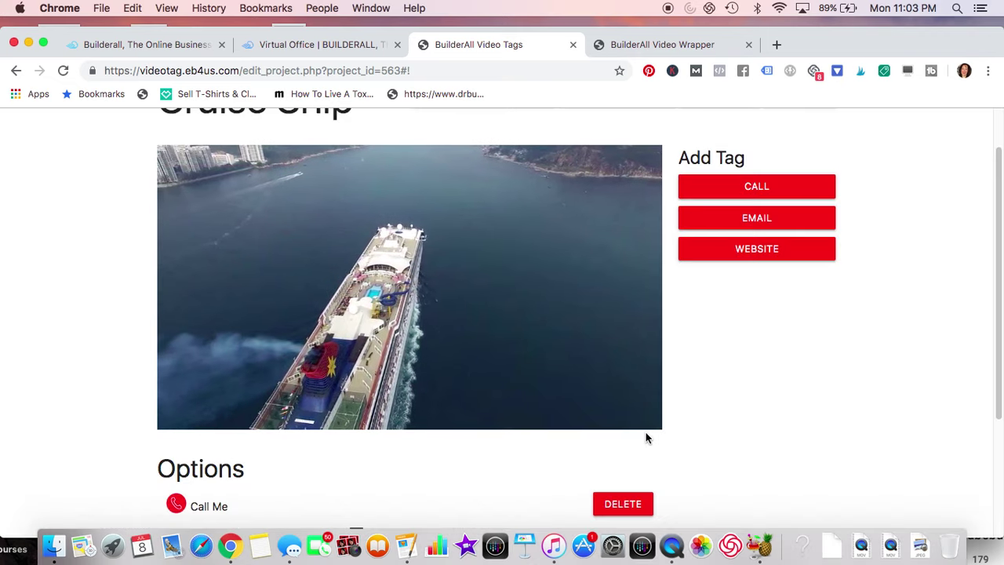
{"action": "scroll", "coordinate": [646, 438], "scroll_direction": "down", "scroll_amount": 4}
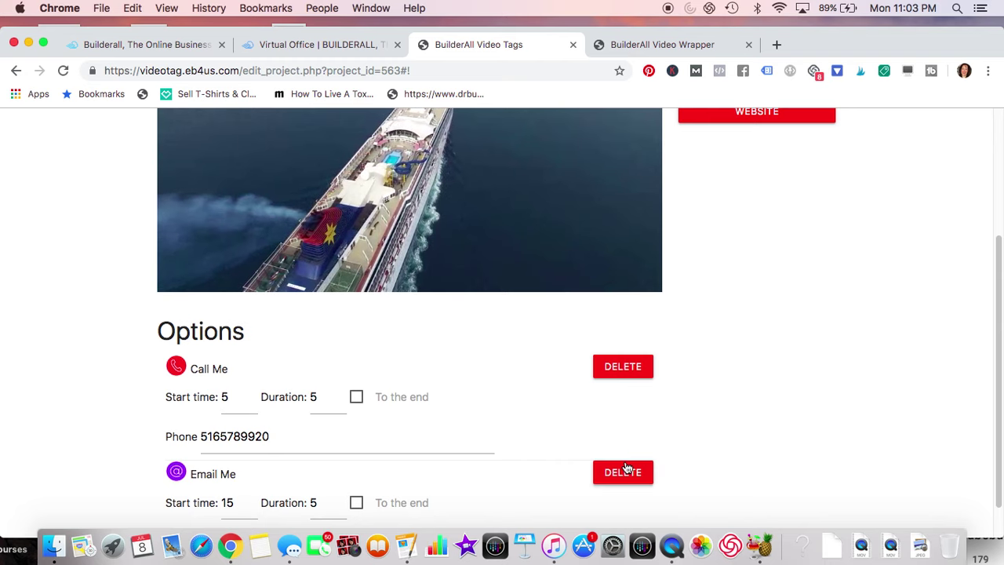
{"action": "scroll", "coordinate": [735, 282], "scroll_direction": "up", "scroll_amount": 4}
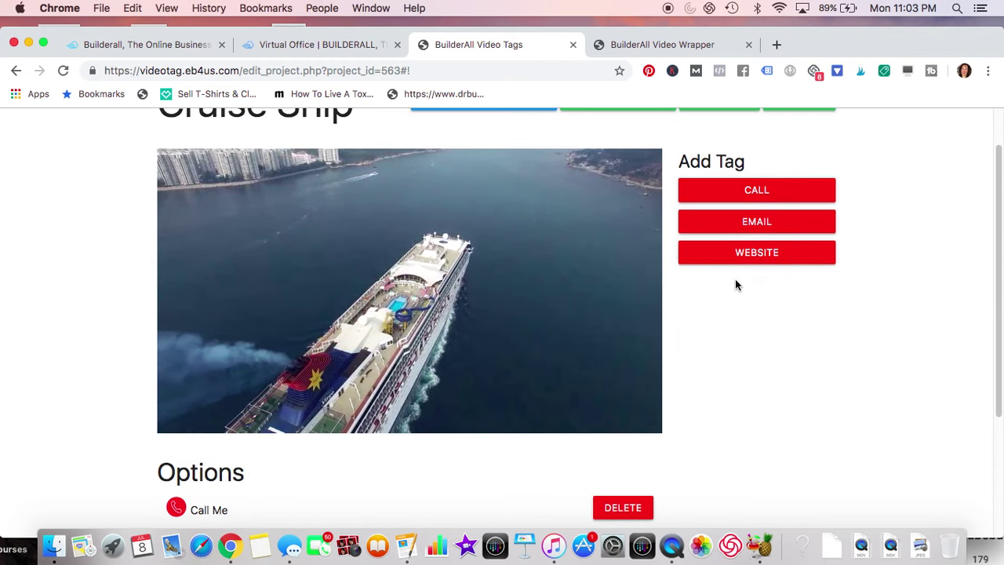
{"action": "left_click", "coordinate": [731, 257]}
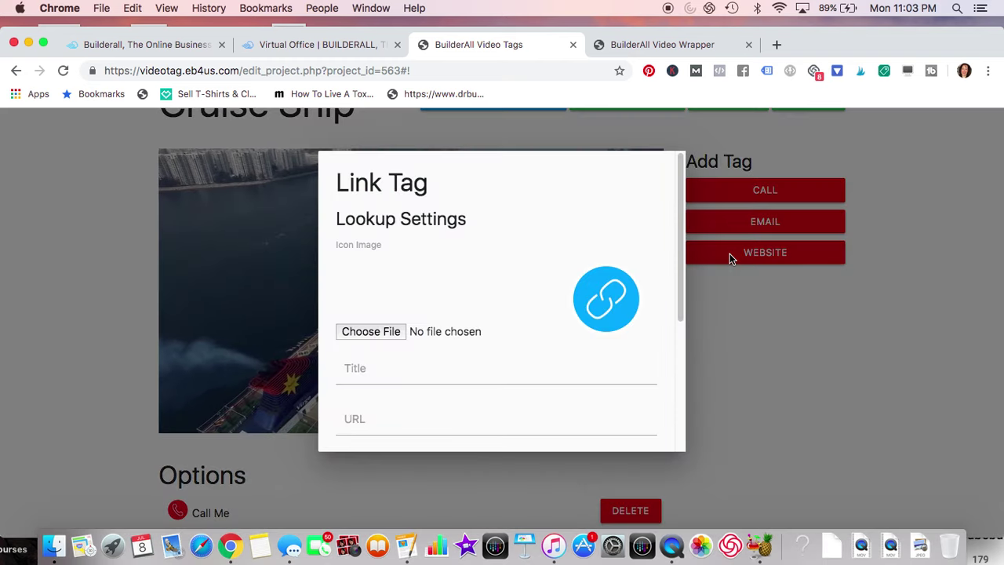
{"action": "left_click", "coordinate": [402, 370]}
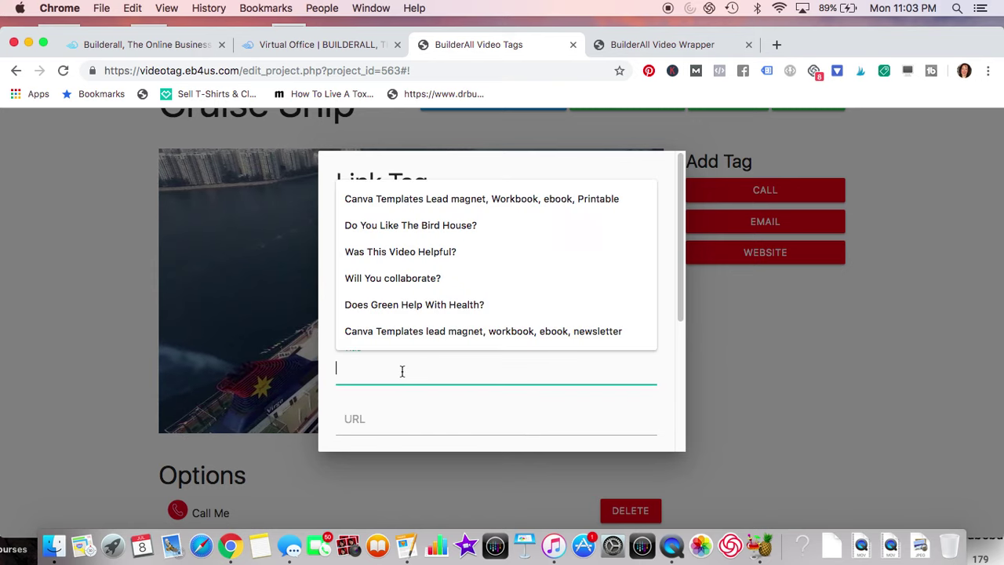
{"action": "type", "text": "M"}
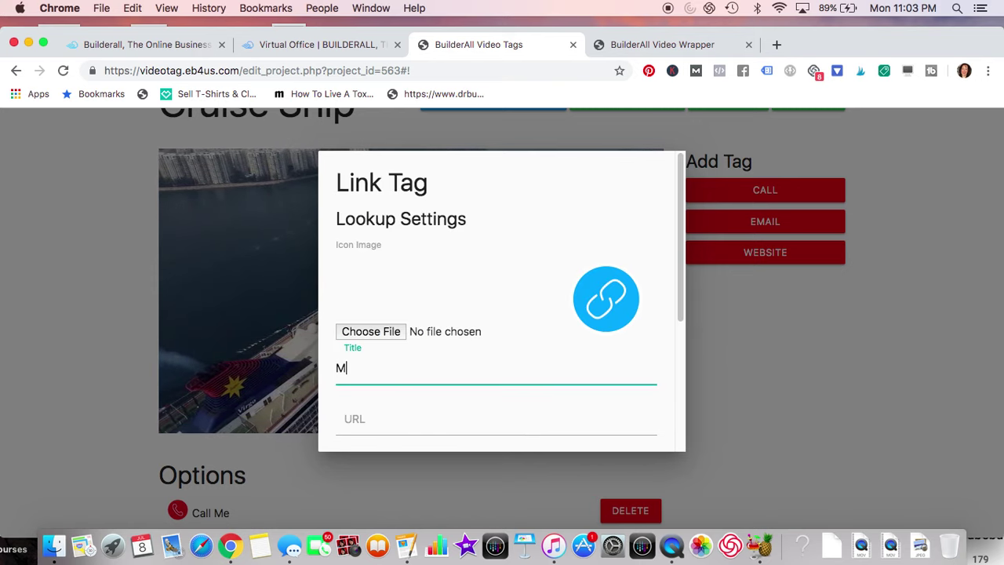
{"action": "type", "text": "ore Info"}
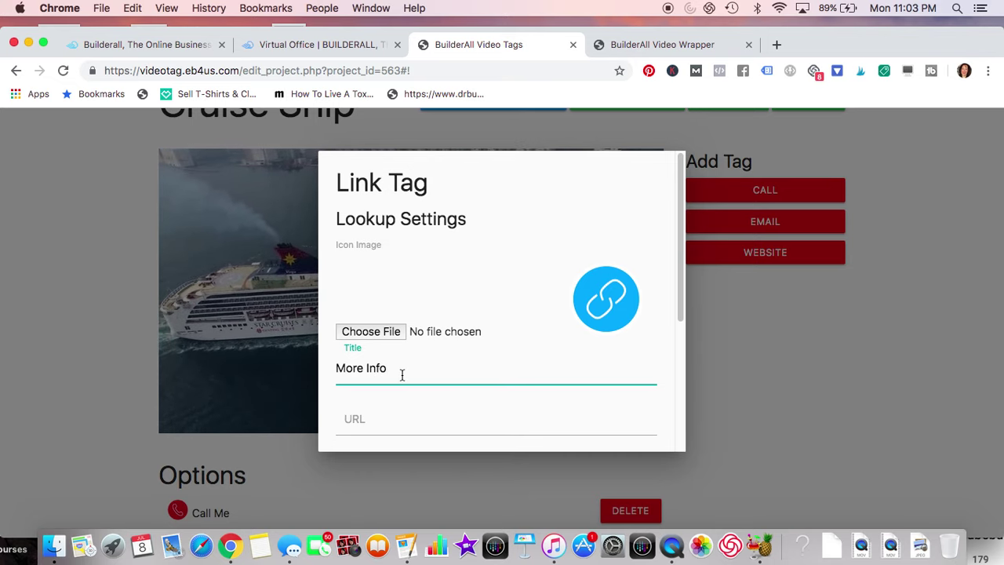
{"action": "left_click", "coordinate": [392, 422]}
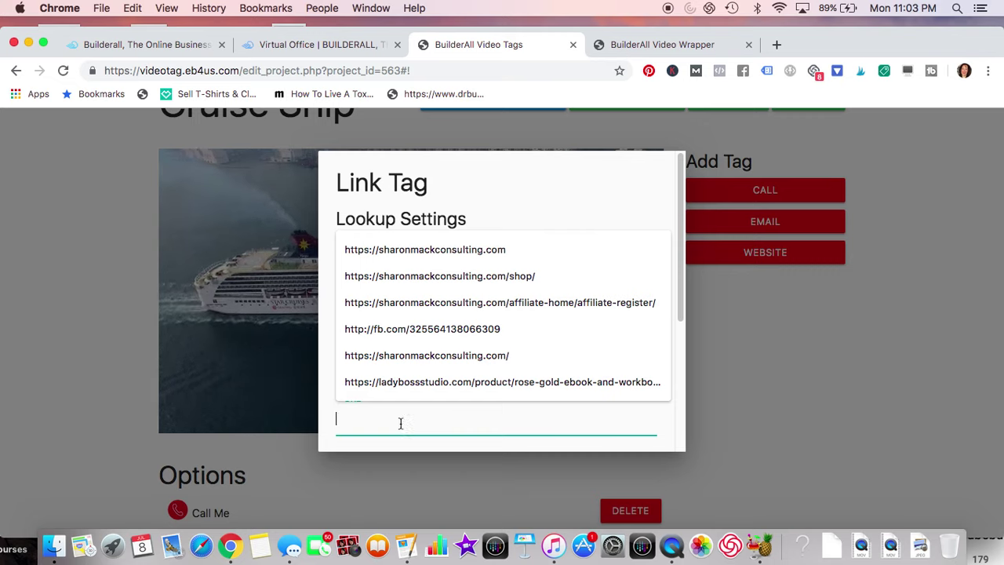
{"action": "type", "text": "https://www.drbsuinessbuilder.com"}
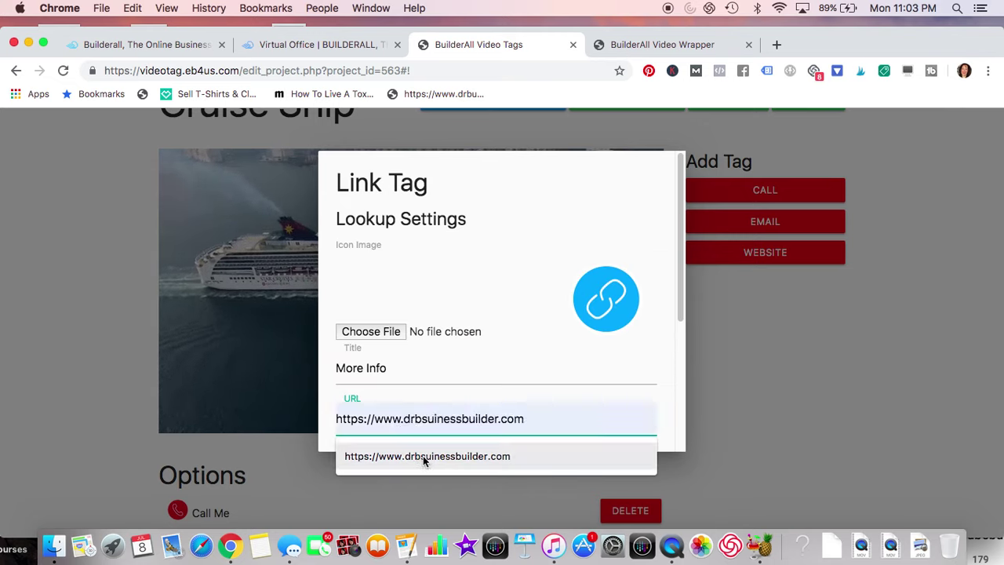
{"action": "left_click", "coordinate": [423, 456]}
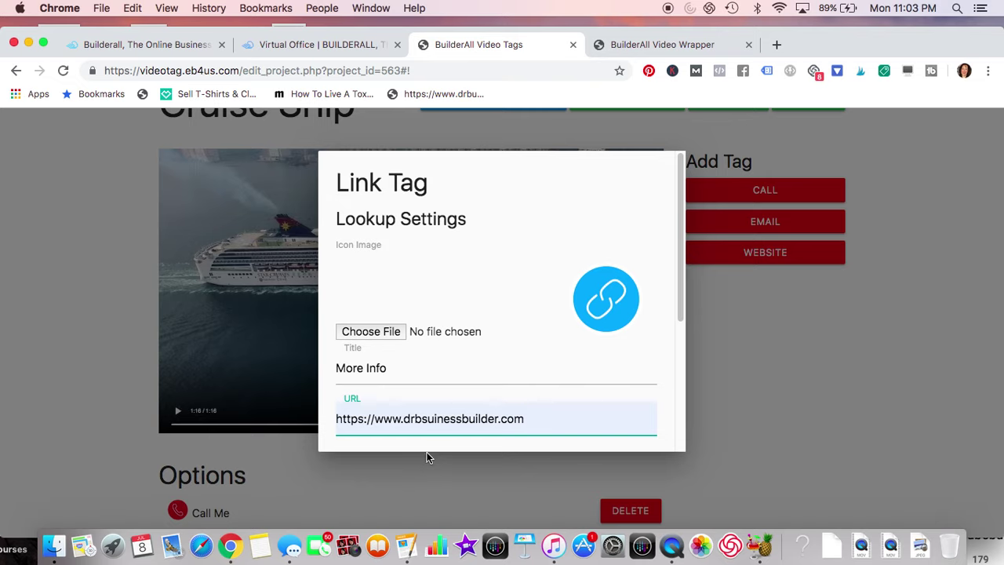
Step: Set the More Info tag to start at 25 seconds, last to the end, and save it
{"action": "scroll", "coordinate": [453, 407], "scroll_direction": "down", "scroll_amount": 2}
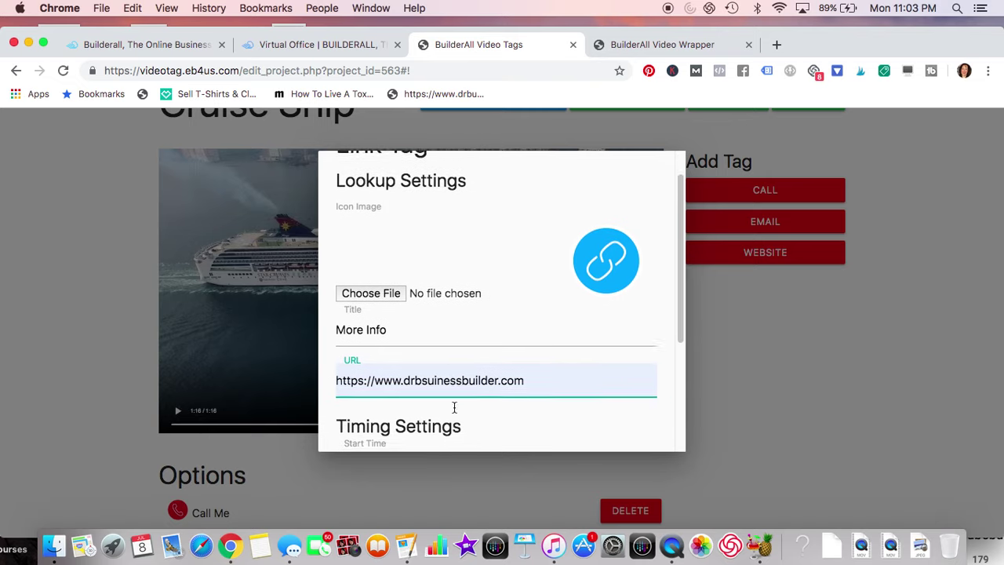
{"action": "scroll", "coordinate": [455, 412], "scroll_direction": "down", "scroll_amount": 1}
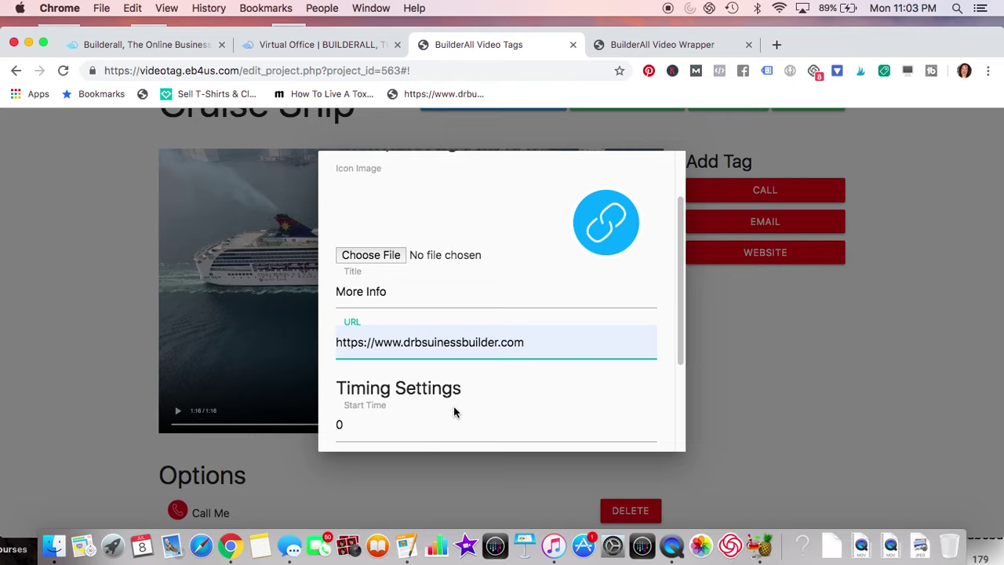
{"action": "scroll", "coordinate": [453, 406], "scroll_direction": "down", "scroll_amount": 2}
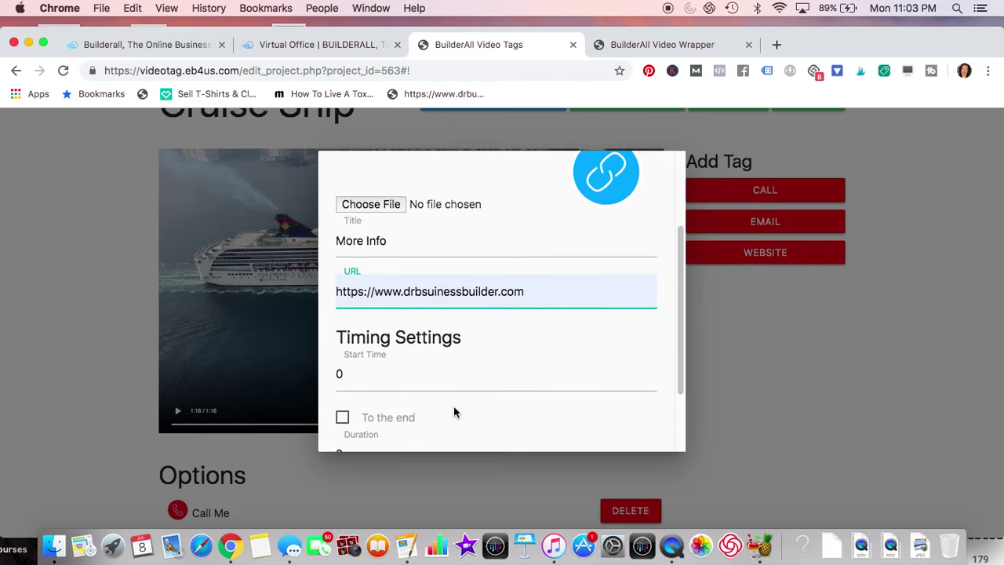
{"action": "scroll", "coordinate": [454, 406], "scroll_direction": "down", "scroll_amount": 2}
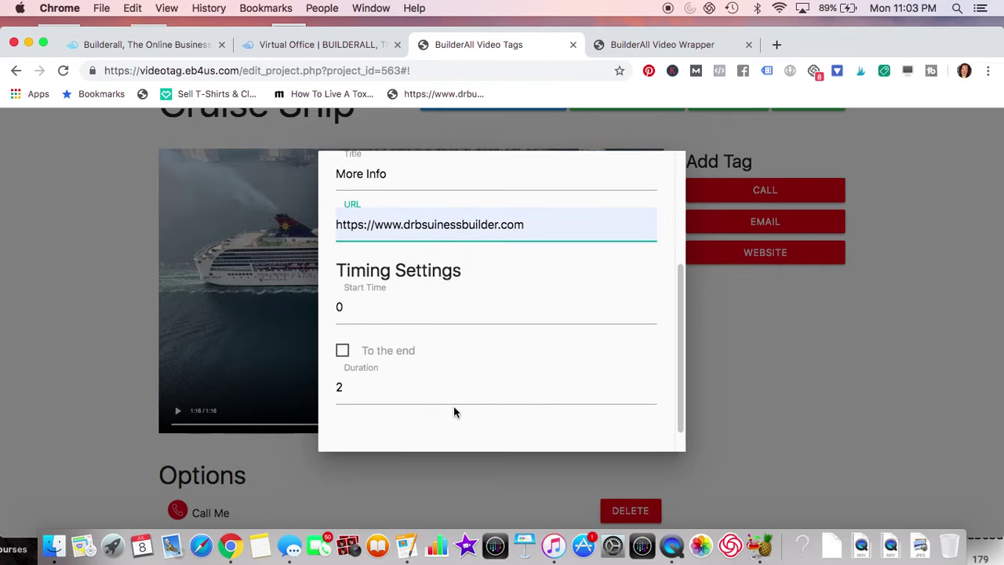
{"action": "left_click", "coordinate": [342, 307]}
{"action": "type", "text": "25"}
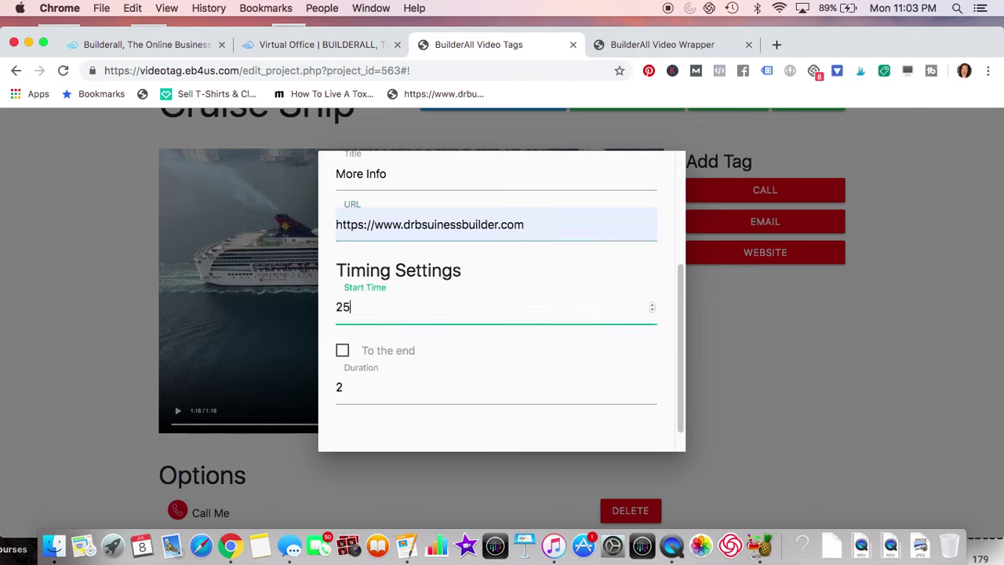
{"action": "left_click", "coordinate": [342, 352]}
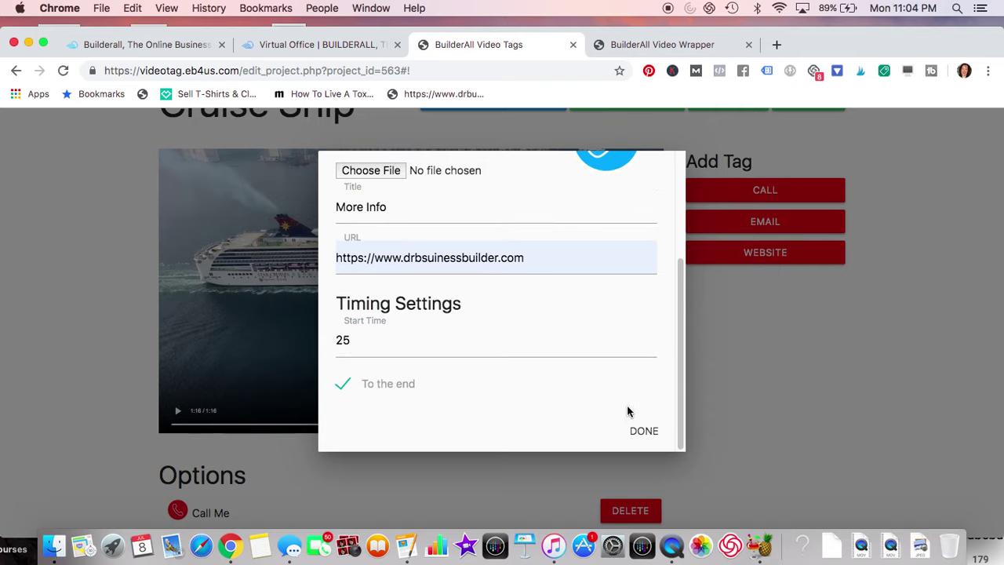
{"action": "left_click", "coordinate": [654, 434]}
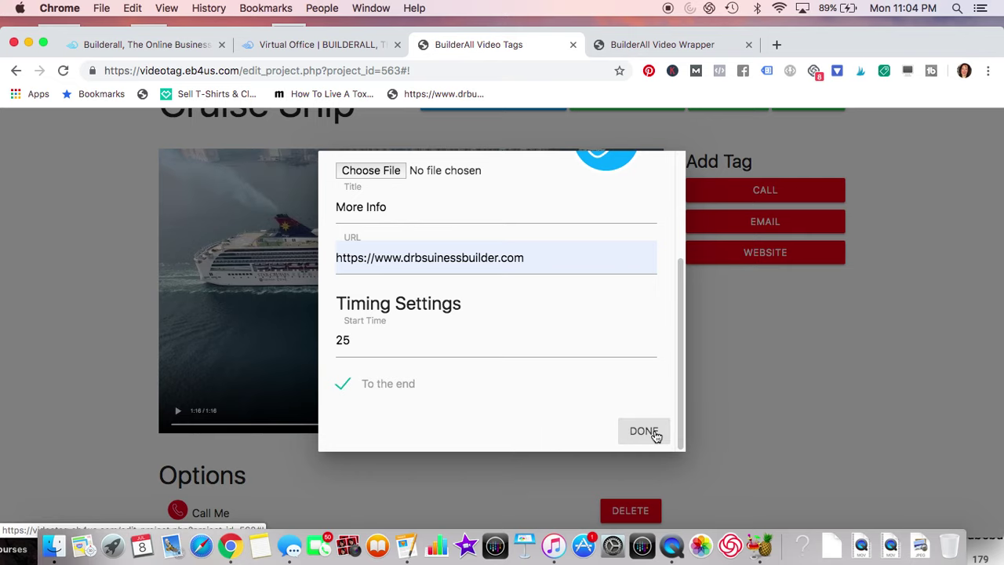
{"action": "left_click", "coordinate": [650, 433]}
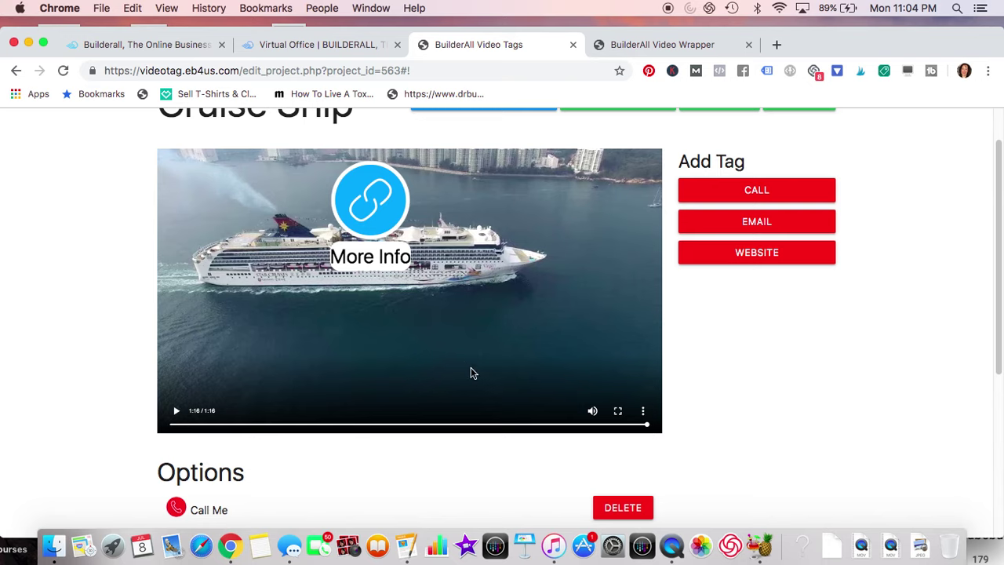
Step: Look over the Call Me, Email Me and More Info tag settings, then replay the video
{"action": "scroll", "coordinate": [459, 361], "scroll_direction": "down", "scroll_amount": 2}
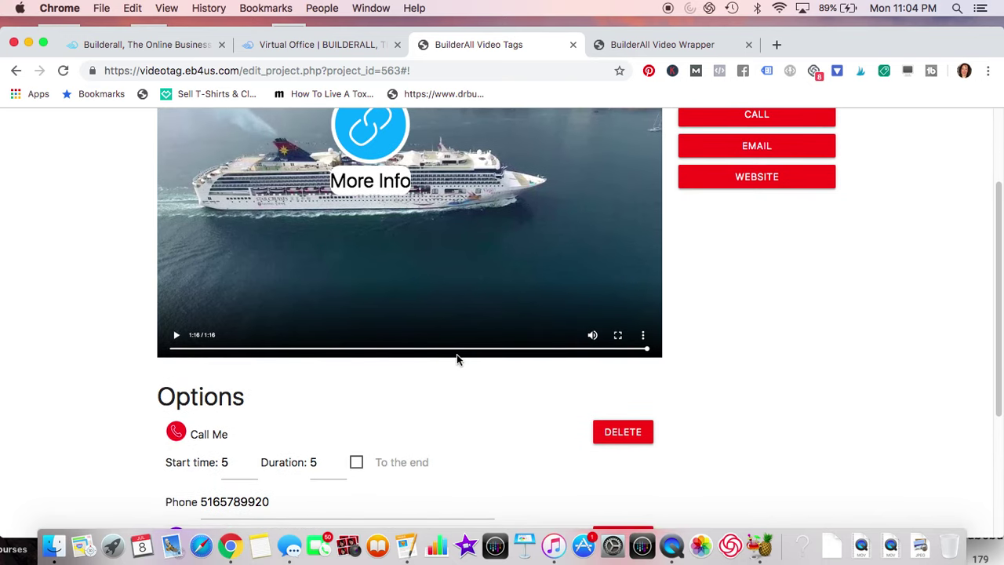
{"action": "scroll", "coordinate": [459, 360], "scroll_direction": "down", "scroll_amount": 3}
{"action": "scroll", "coordinate": [459, 360], "scroll_direction": "down", "scroll_amount": 1}
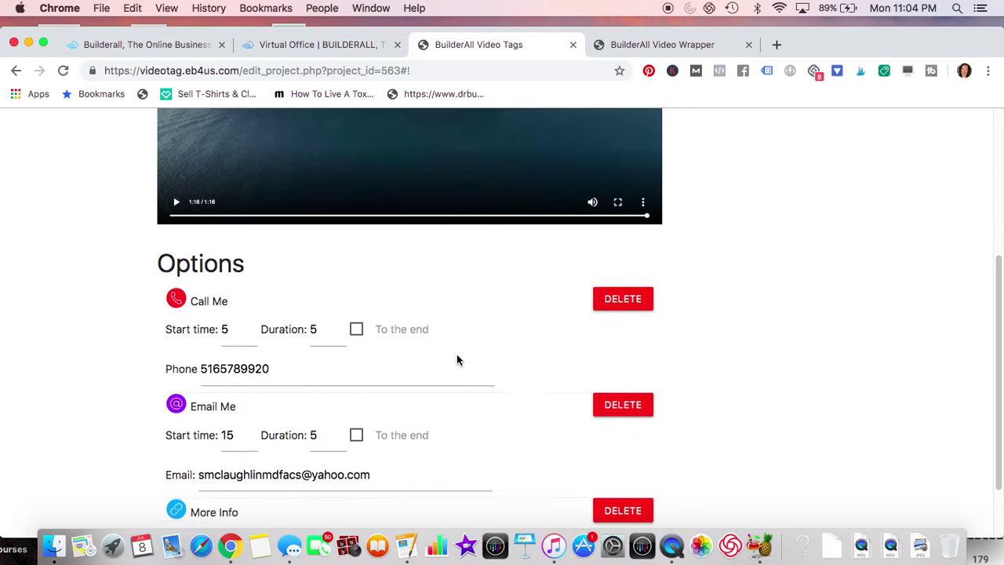
{"action": "scroll", "coordinate": [459, 360], "scroll_direction": "down", "scroll_amount": 1}
{"action": "scroll", "coordinate": [459, 360], "scroll_direction": "down", "scroll_amount": 1}
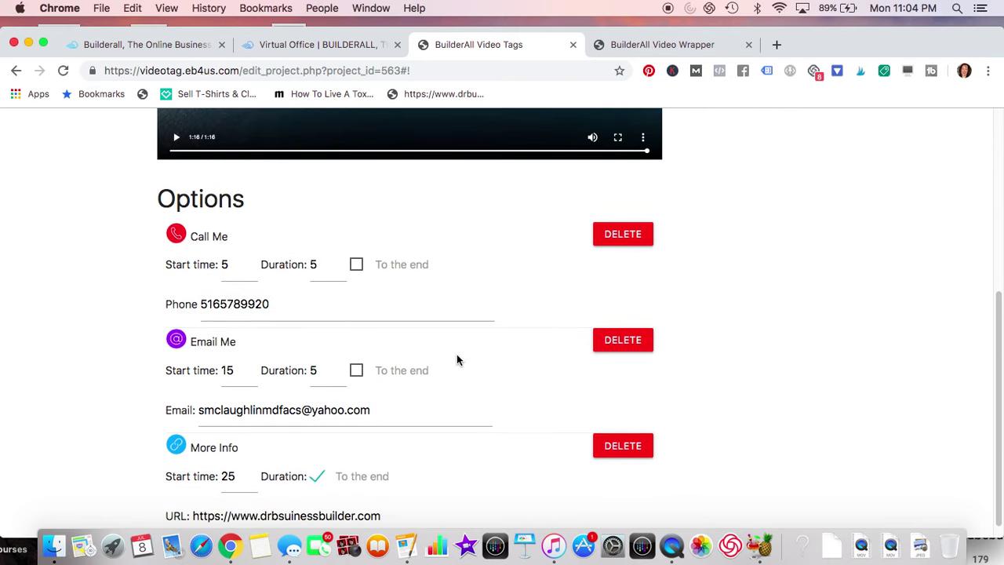
{"action": "scroll", "coordinate": [458, 360], "scroll_direction": "up", "scroll_amount": 3}
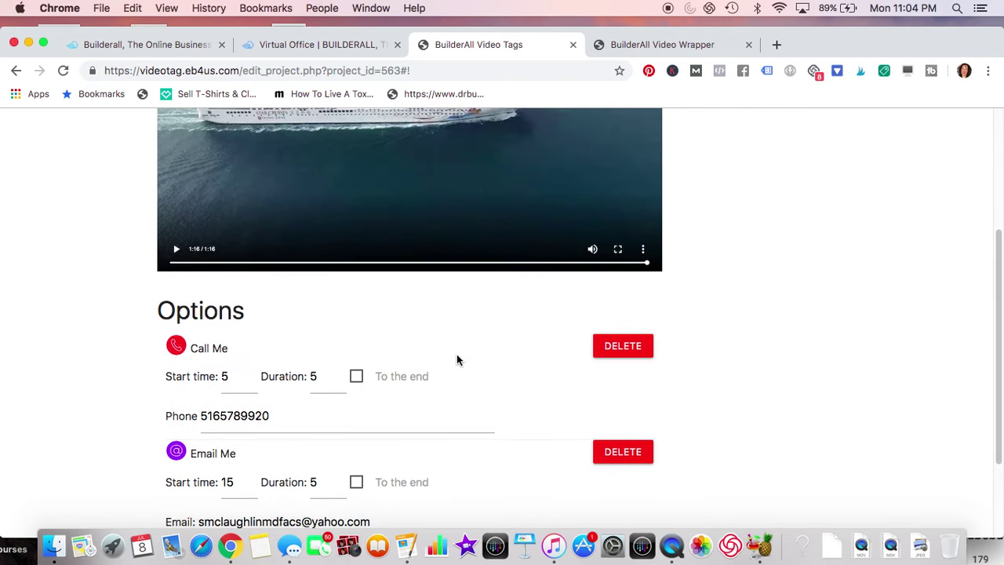
{"action": "left_click", "coordinate": [178, 252]}
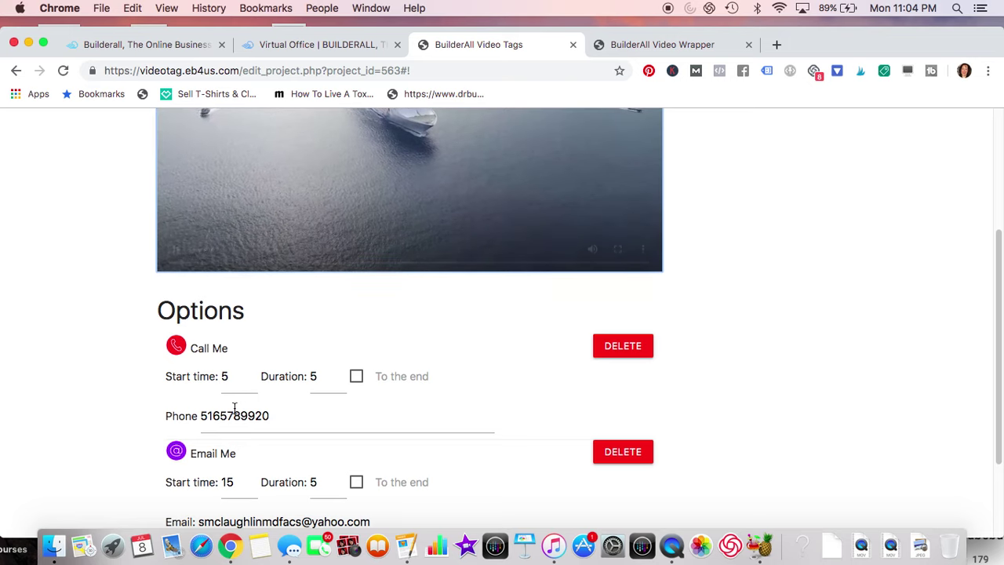
{"action": "scroll", "coordinate": [234, 409], "scroll_direction": "up", "scroll_amount": 2}
{"action": "scroll", "coordinate": [234, 409], "scroll_direction": "up", "scroll_amount": 1}
{"action": "scroll", "coordinate": [235, 412], "scroll_direction": "up", "scroll_amount": 1}
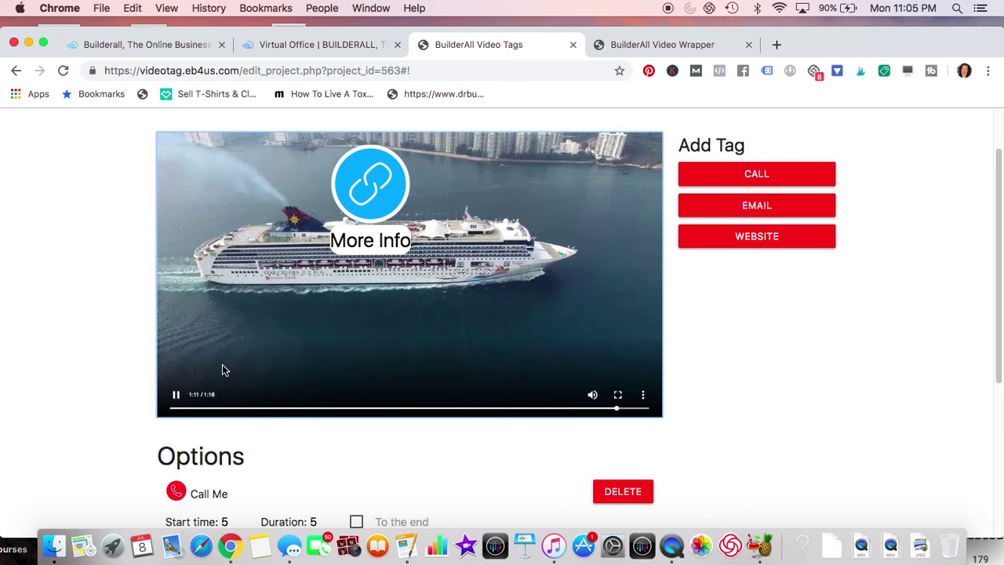
Step: Save the Cruise Ship project and dismiss the 'Saved' alert
{"action": "scroll", "coordinate": [222, 364], "scroll_direction": "down", "scroll_amount": 1}
{"action": "scroll", "coordinate": [222, 364], "scroll_direction": "up", "scroll_amount": 3}
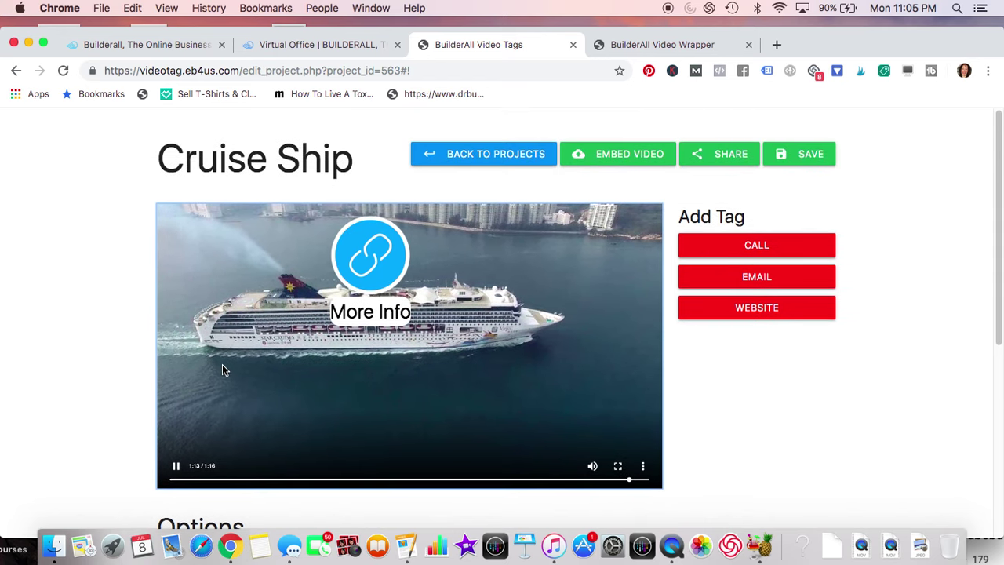
{"action": "scroll", "coordinate": [222, 366], "scroll_direction": "down", "scroll_amount": 1}
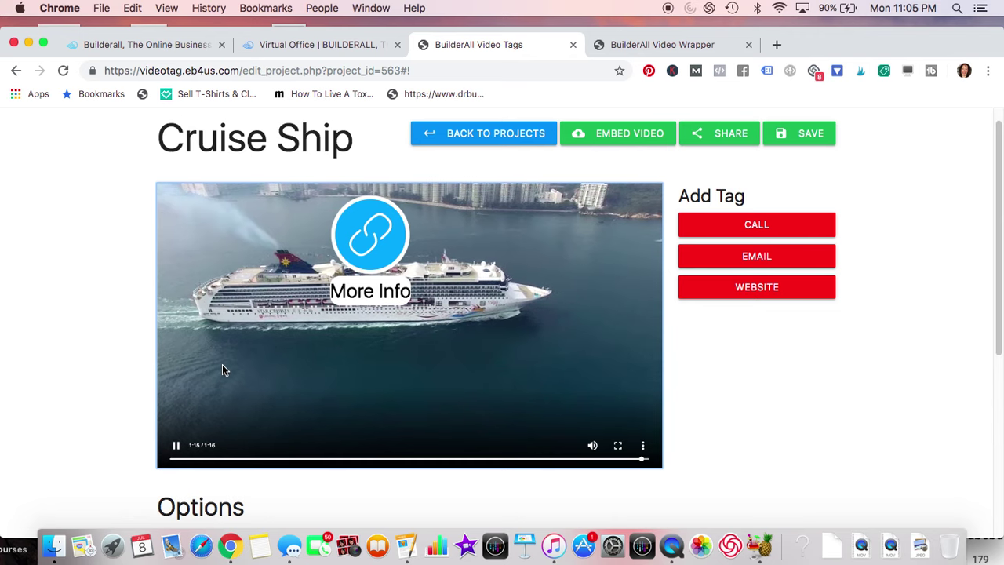
{"action": "left_click", "coordinate": [813, 135]}
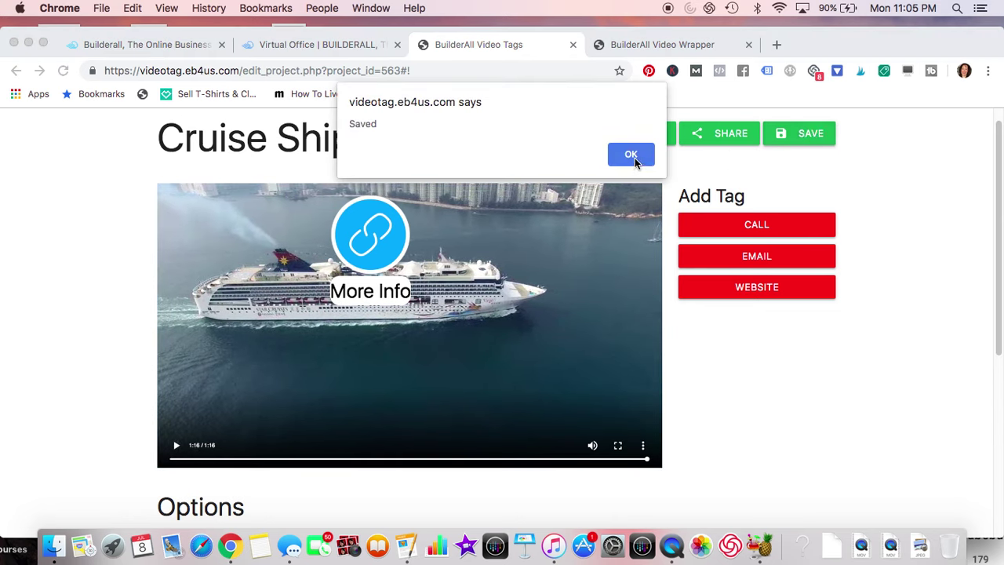
{"action": "left_click", "coordinate": [633, 156]}
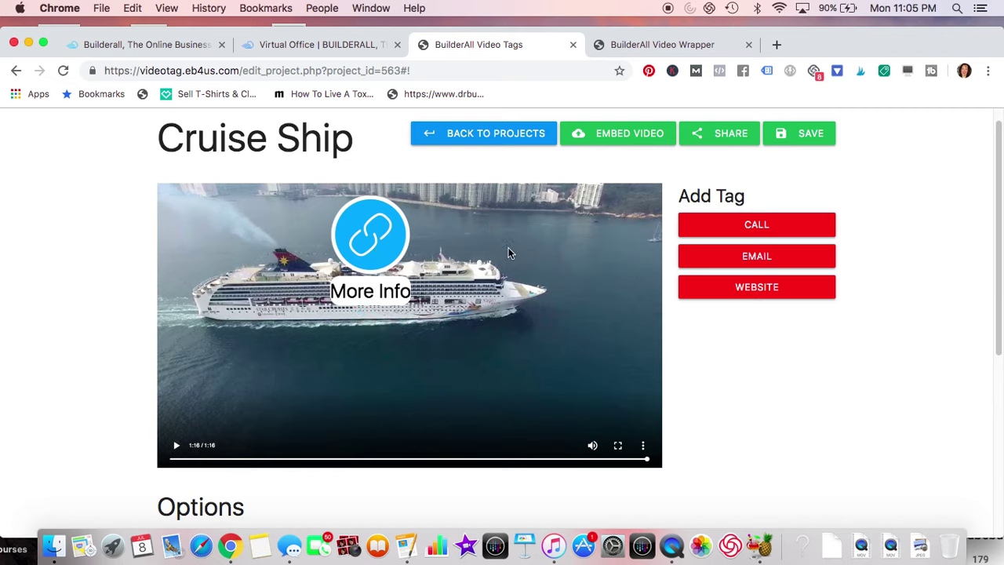
Step: Open the Share dialog for Cruise Ship and bring the Facebook and Twitter share buttons into view
{"action": "left_click", "coordinate": [714, 136]}
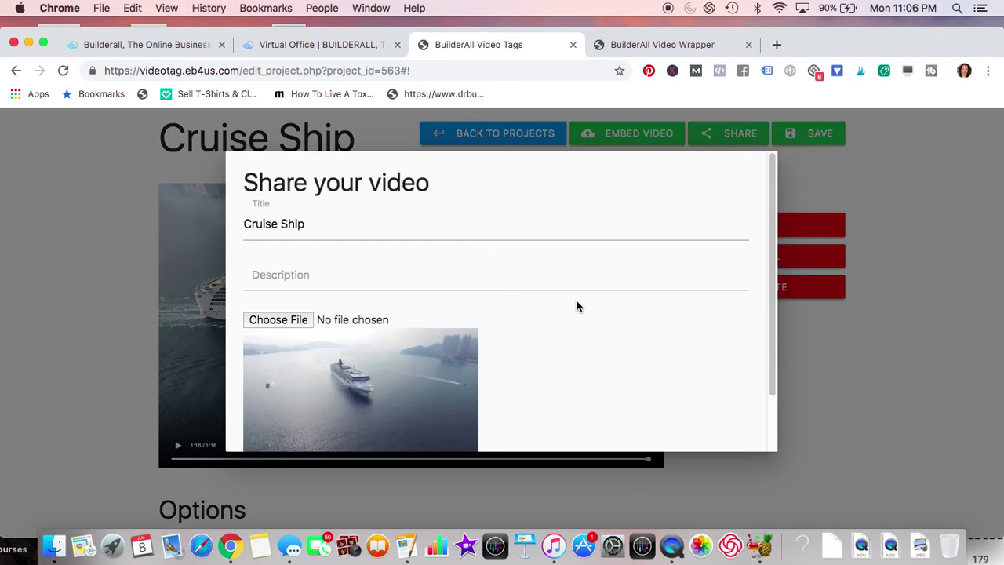
{"action": "scroll", "coordinate": [576, 306], "scroll_direction": "down", "scroll_amount": 2}
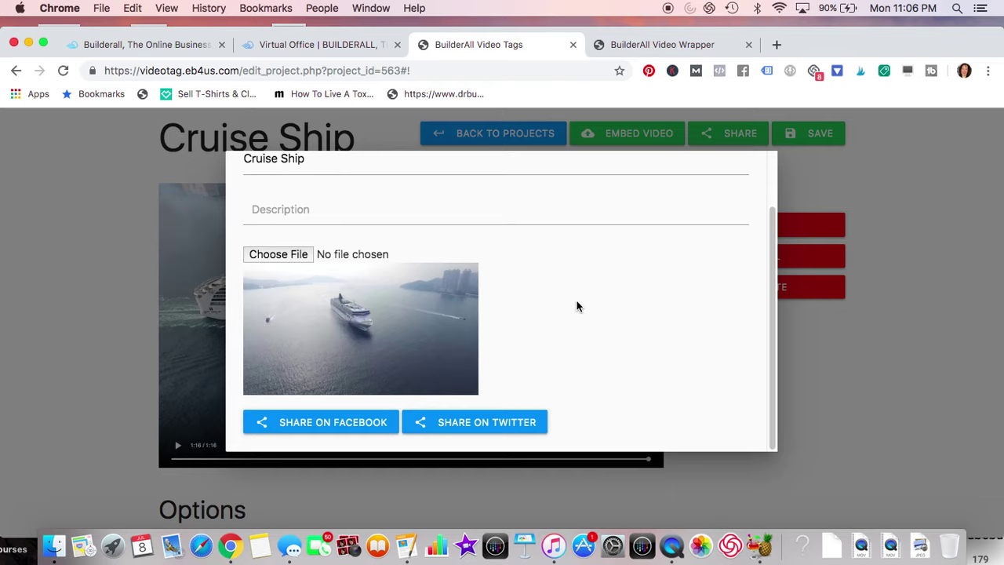